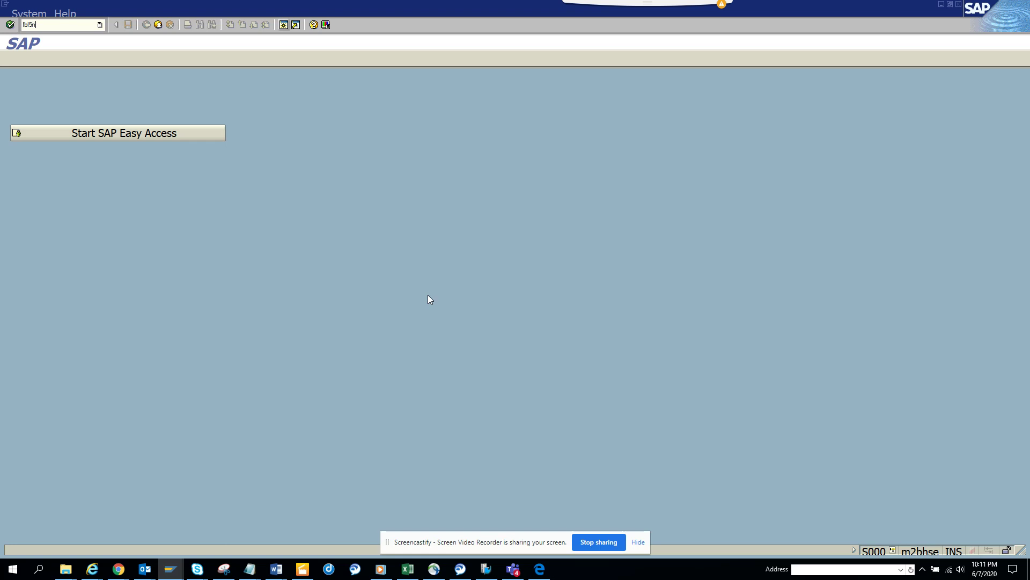
# Start FBL5N, show its dynamic selections, and put the cursor in the Industry field.
pyautogui.press('Return')
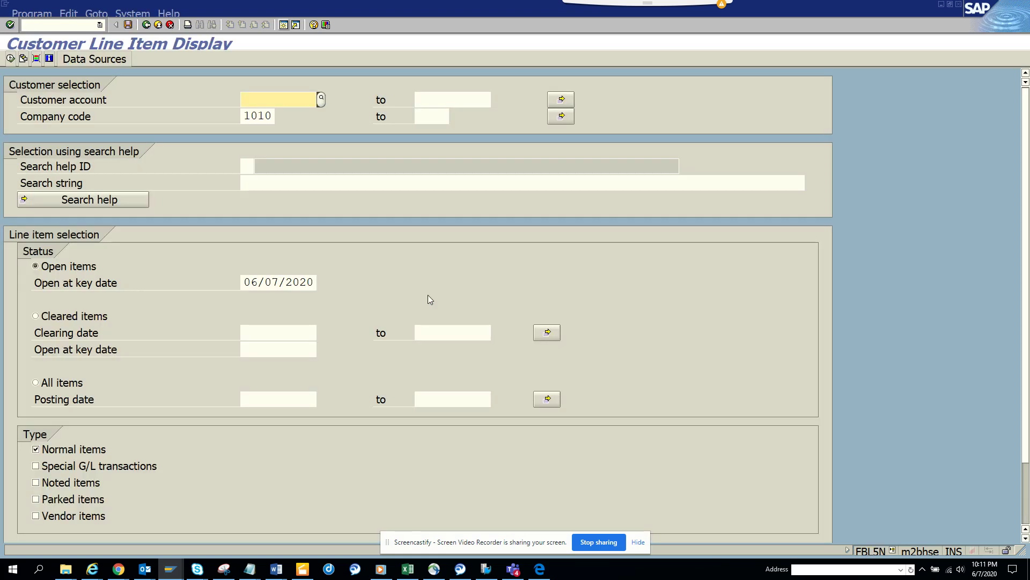
pyautogui.click(41, 59)
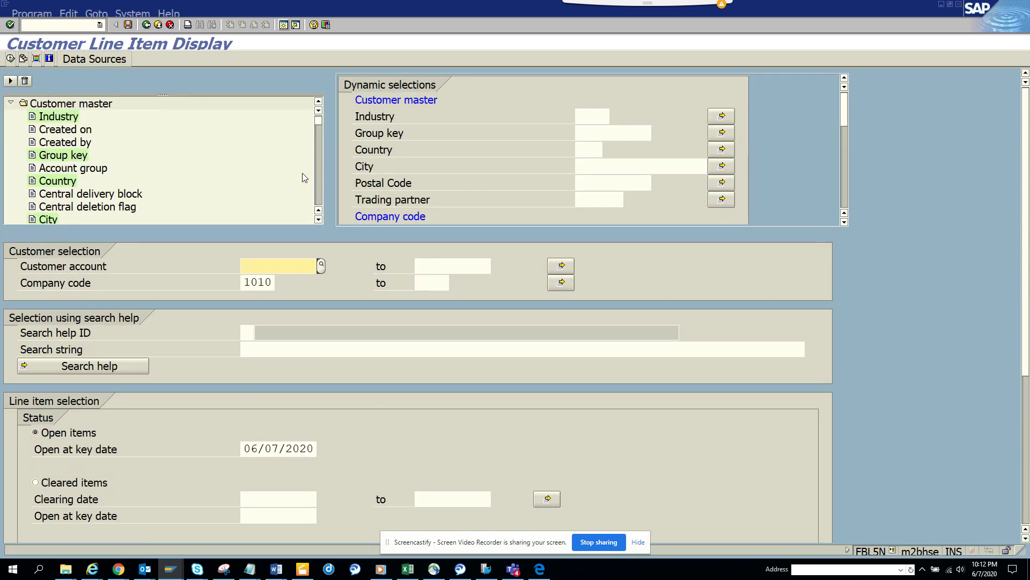
pyautogui.click(594, 115)
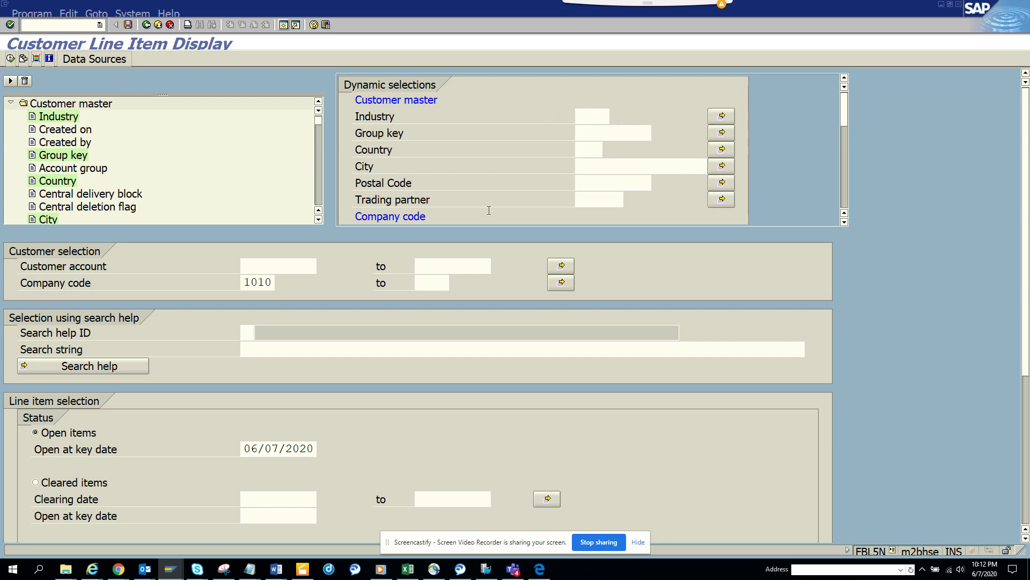
# Switch to the other SAP window and open selection view maintenance for logical database DDF via SE36.
pyautogui.hotkey('alt', 'Tab')
pyautogui.hotkey('alt', 'Tab')
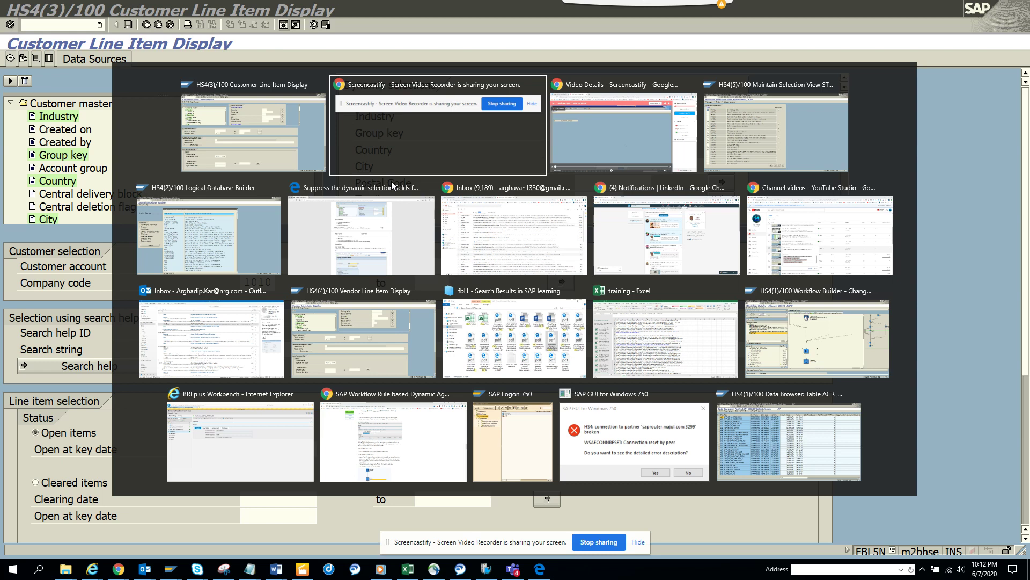
pyautogui.hotkey('alt', 'Tab')
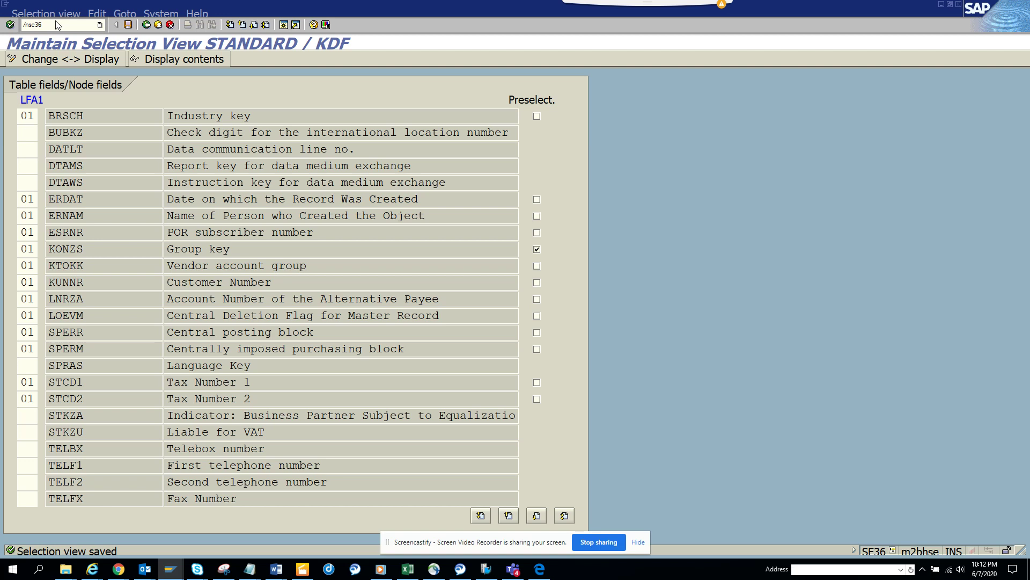
pyautogui.press('Return')
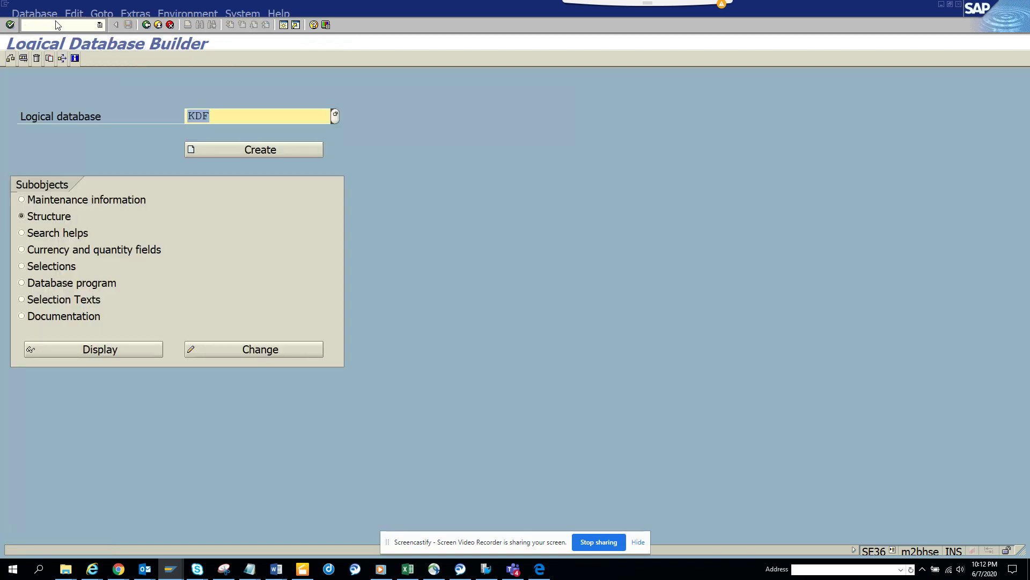
pyautogui.press('BackSpace')
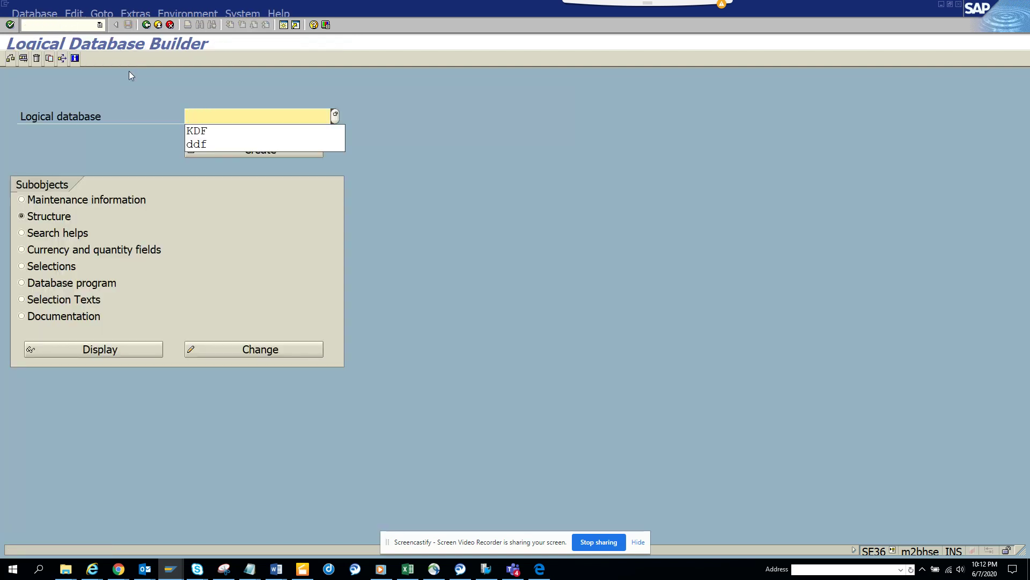
pyautogui.click(225, 144)
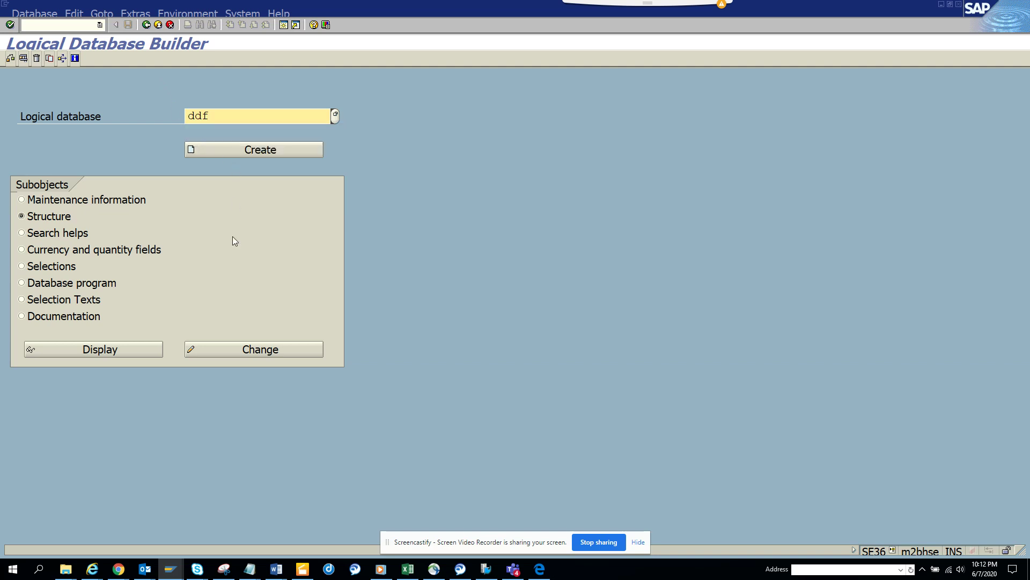
pyautogui.click(135, 13)
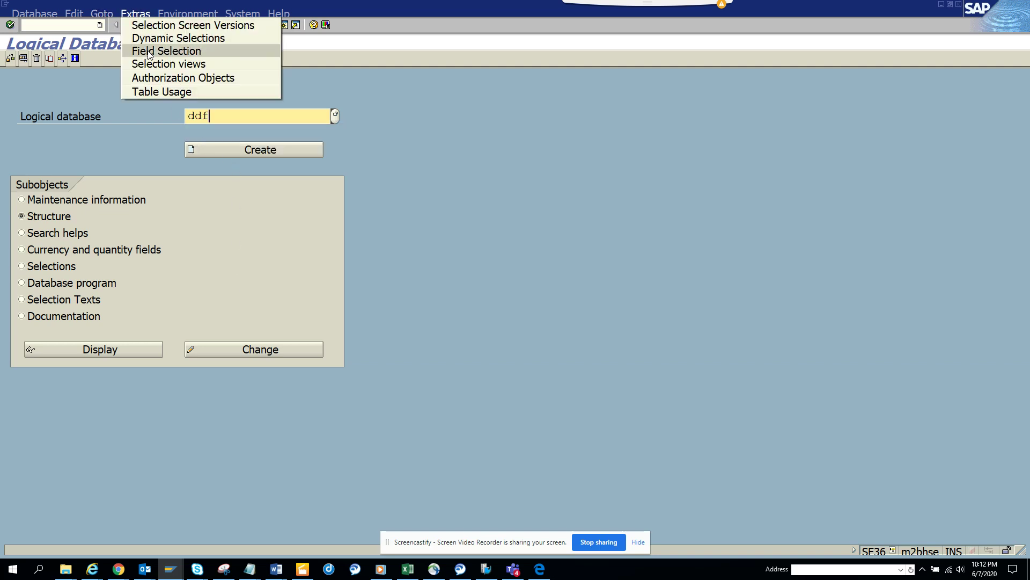
pyautogui.click(153, 68)
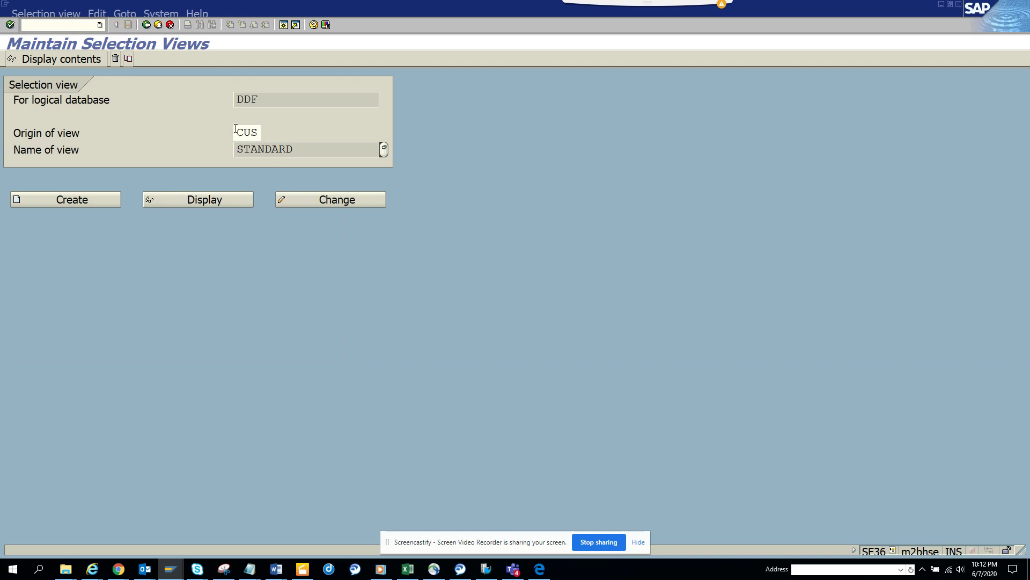
# Open the STANDARD view of DDF in change mode after confirming Industry's technical name is KNA1-BRSCH.
pyautogui.click(327, 200)
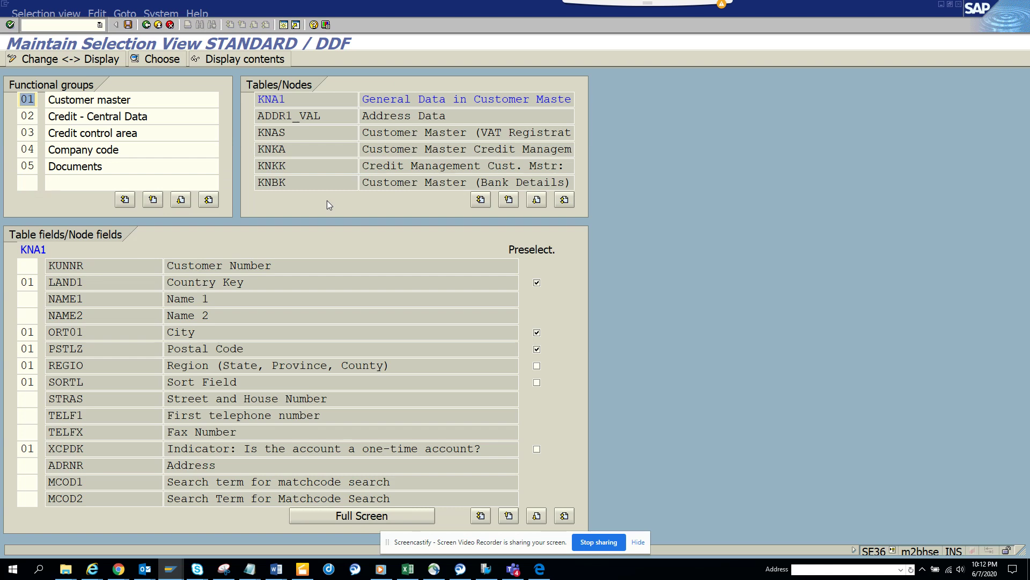
pyautogui.click(314, 384)
pyautogui.press('F3')
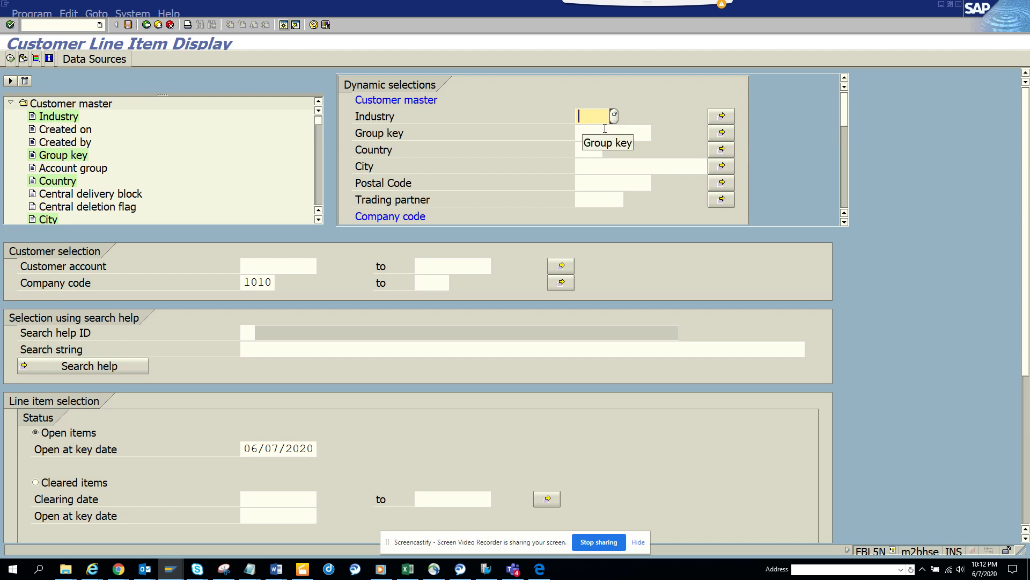
pyautogui.press('F8')
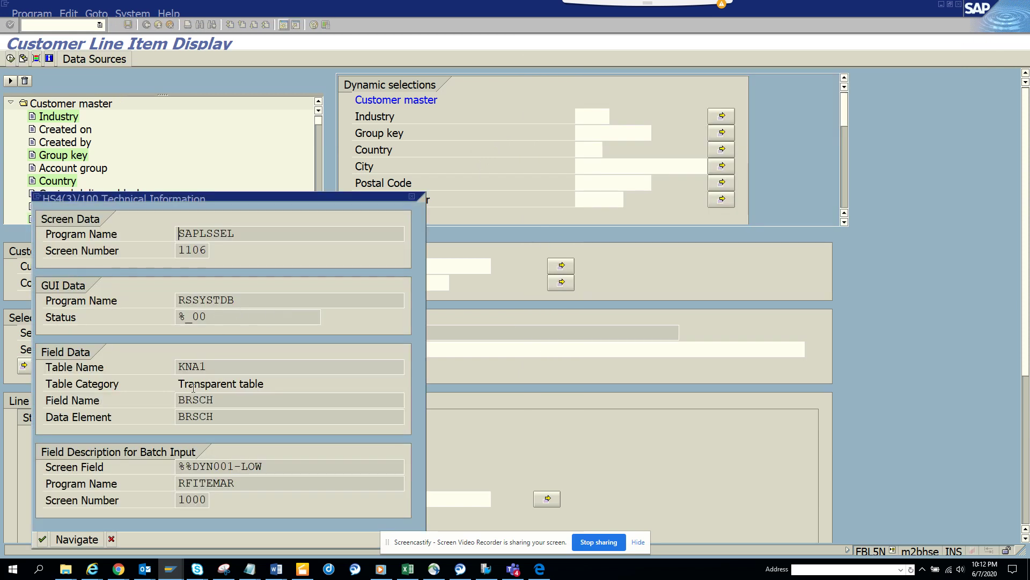
pyautogui.hotkey('alt', 'Tab')
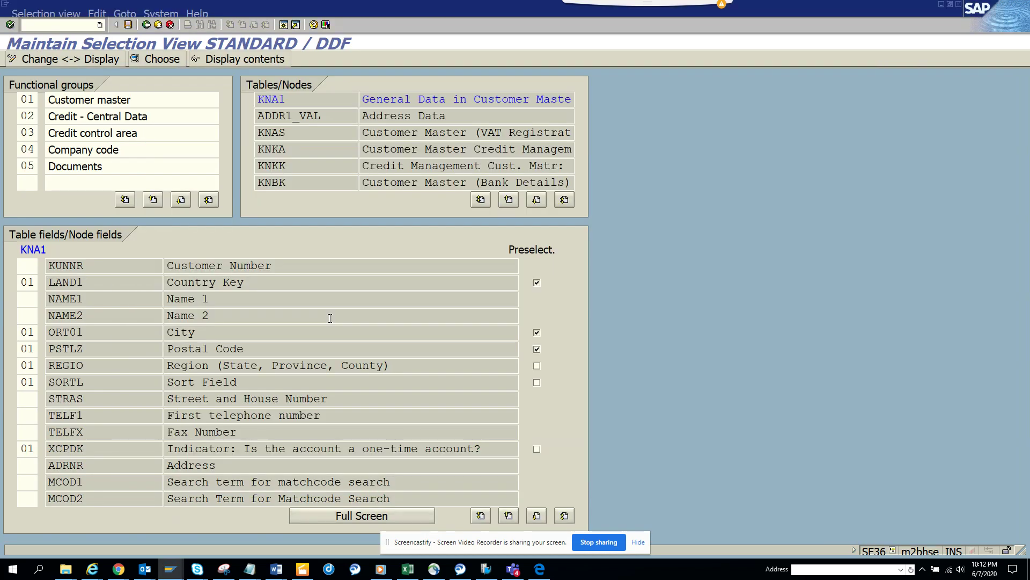
# Untick Preselect for KNA1 field BRSCH, save the STANDARD view, and return to the FBL5N window.
pyautogui.click(299, 282)
pyautogui.click(536, 515)
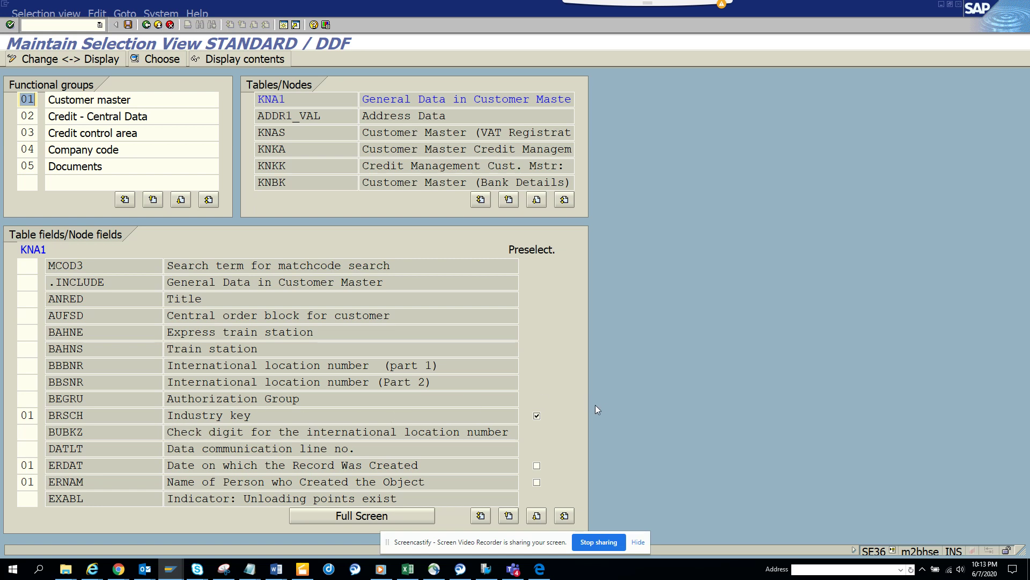
pyautogui.click(537, 416)
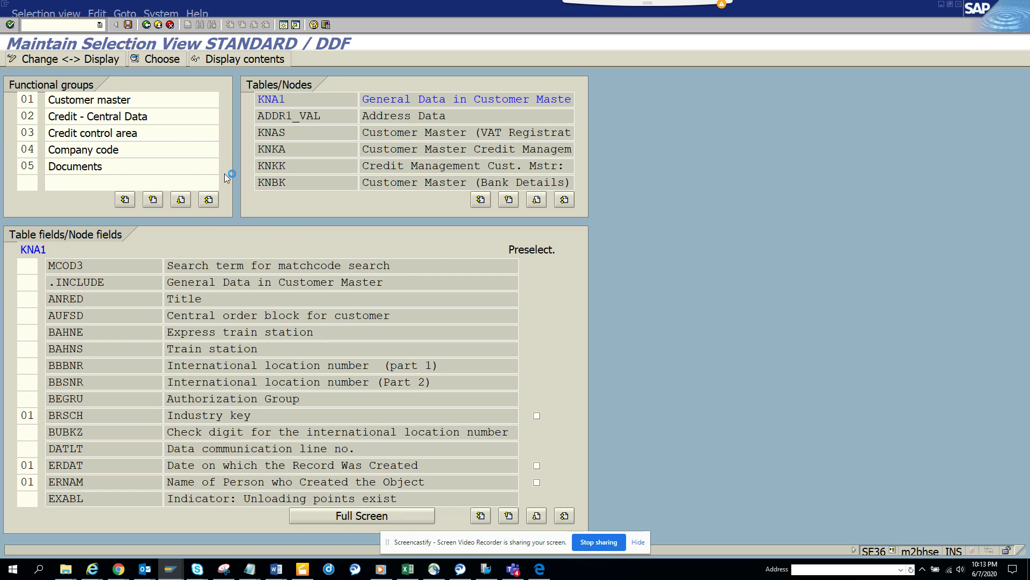
pyautogui.click(128, 24)
pyautogui.hotkey('alt', 'Tab')
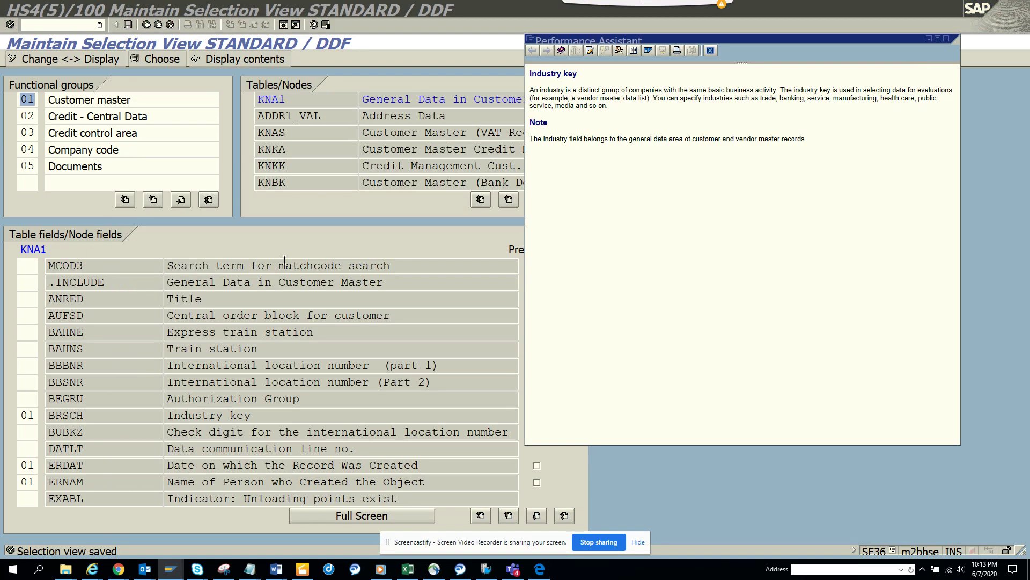
pyautogui.hotkey('alt', 'Tab')
pyautogui.press('Tab')
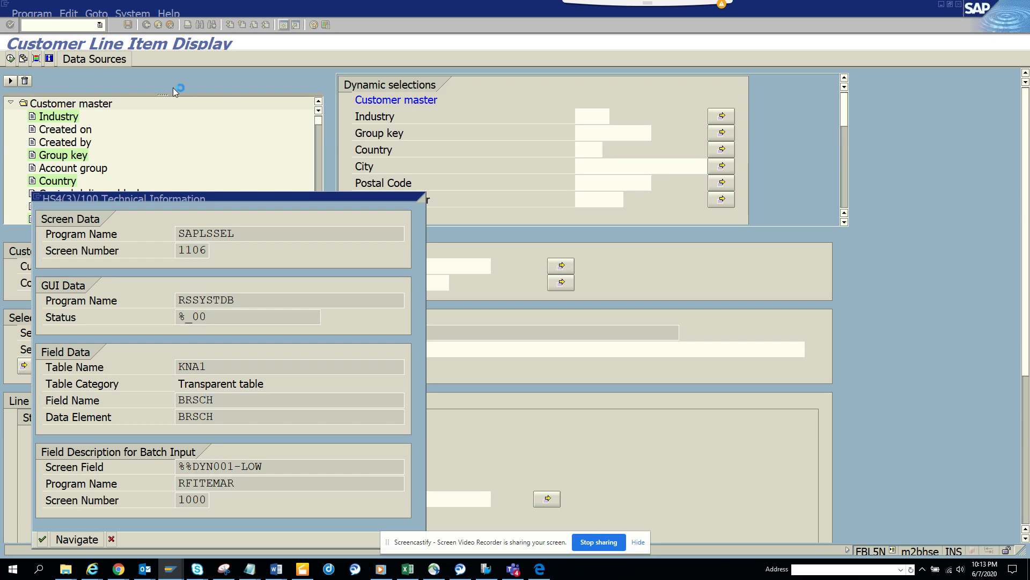
# Close the help dialogs, rerun FBL5N, and show its dynamic selections.
pyautogui.press('Return')
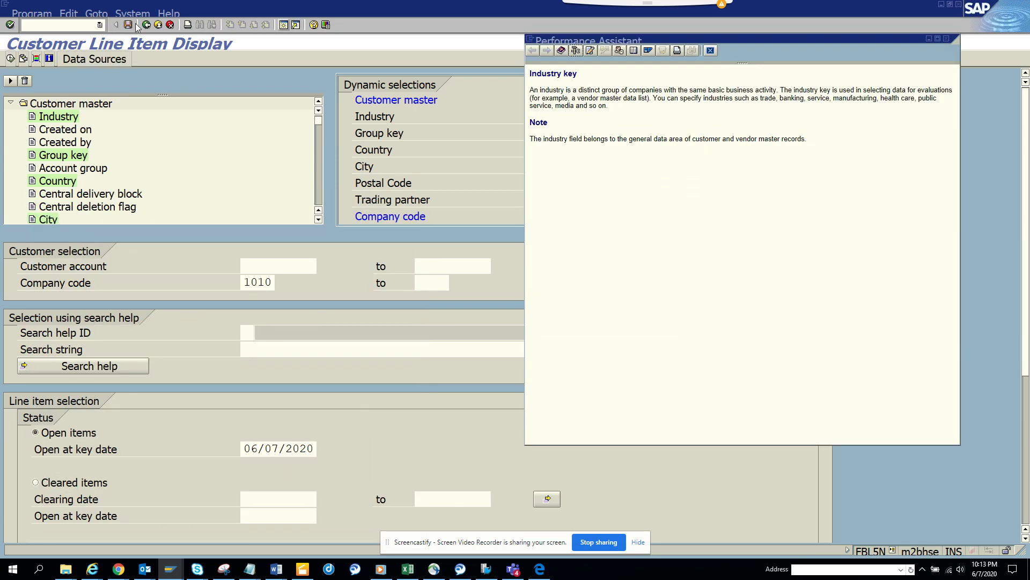
pyautogui.click(711, 50)
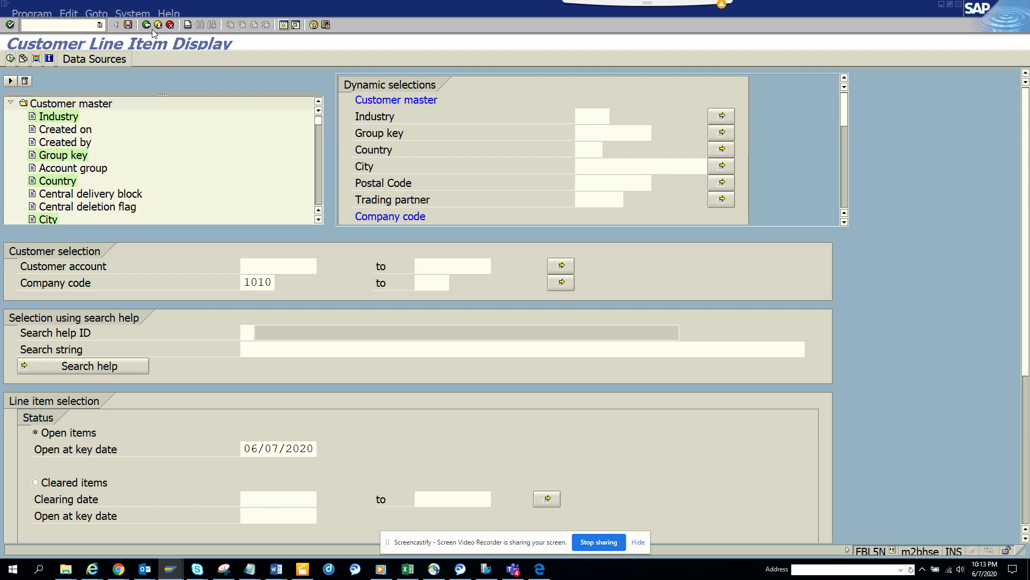
pyautogui.click(157, 25)
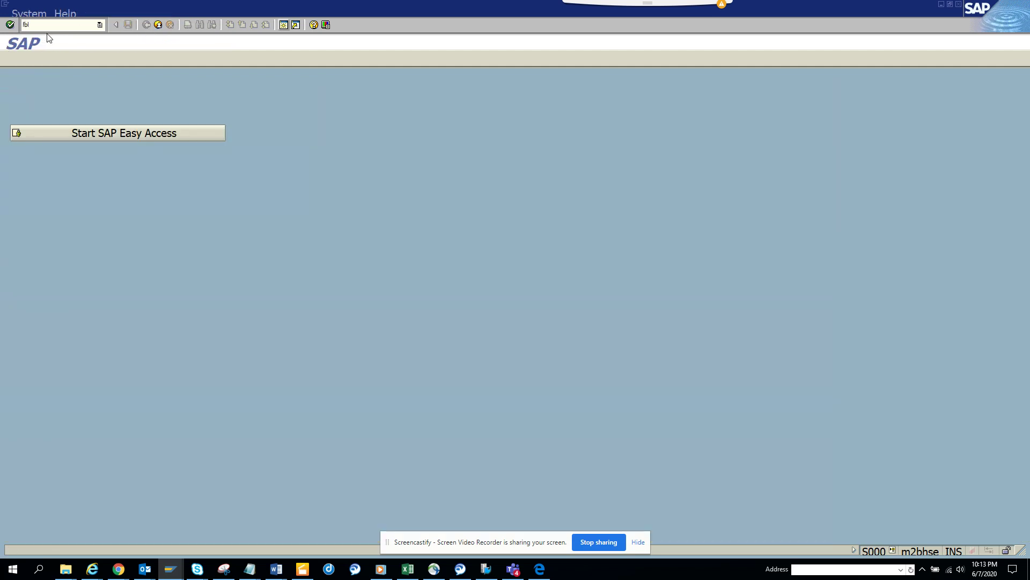
pyautogui.press('Return')
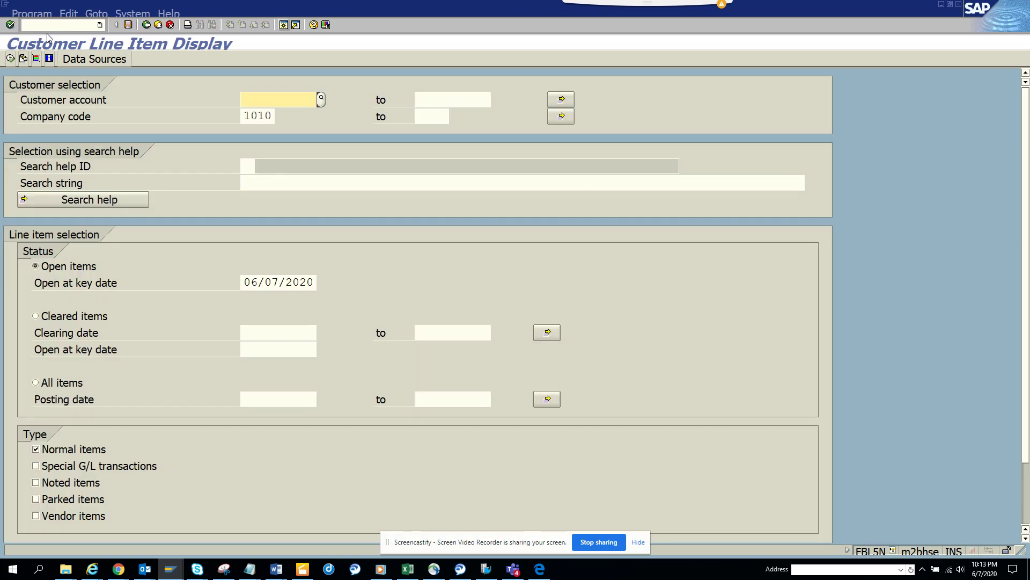
pyautogui.click(36, 59)
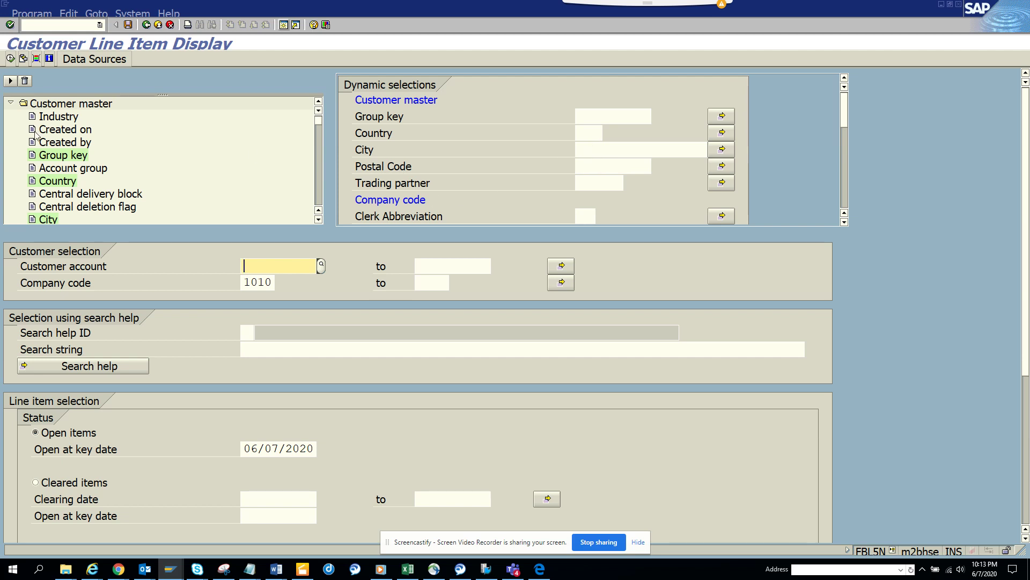
# Collapse the Customer master and Company code groups and add the Reference field to the selections.
pyautogui.click(11, 103)
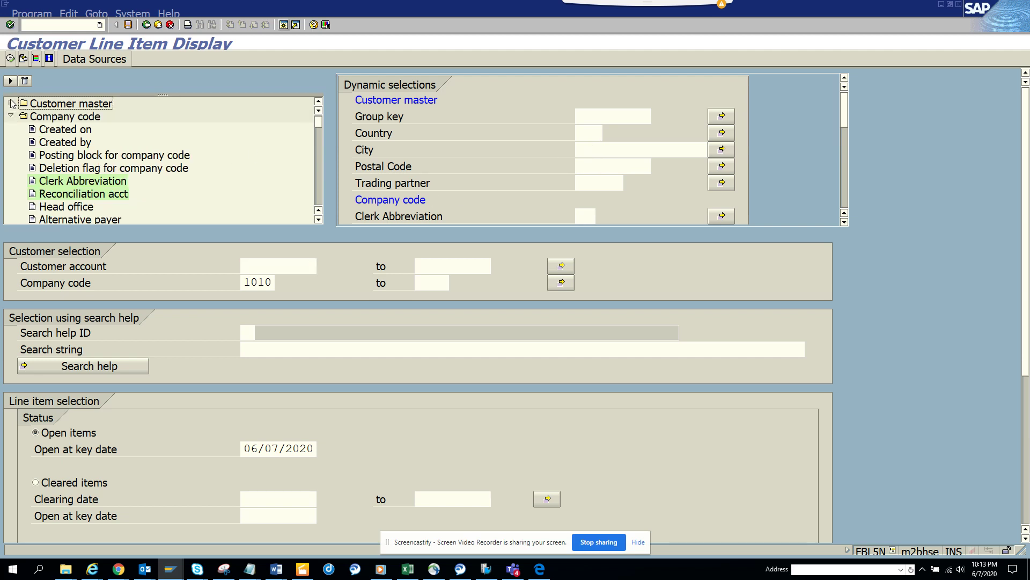
pyautogui.click(11, 117)
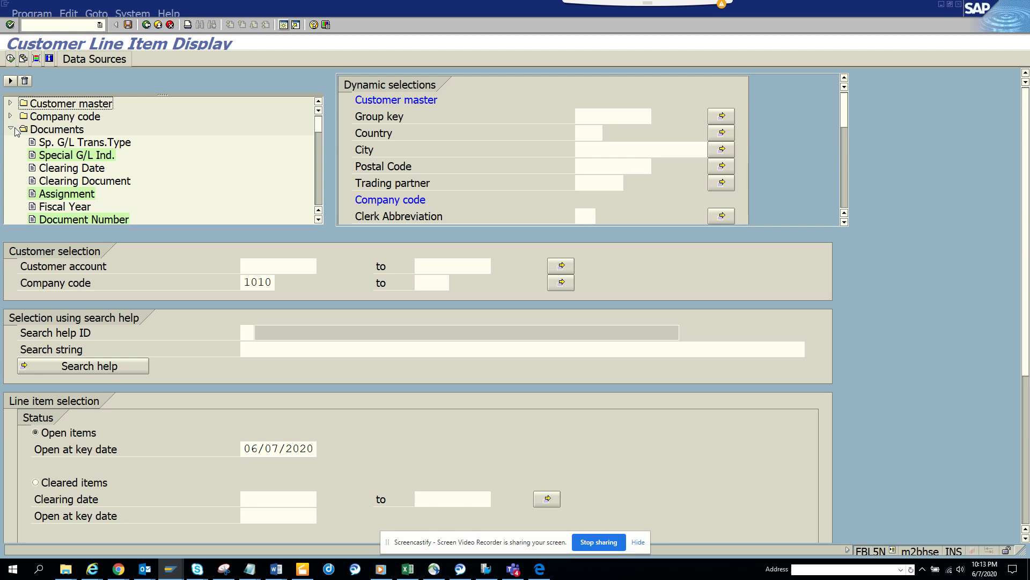
pyautogui.click(318, 219)
pyautogui.click(318, 218)
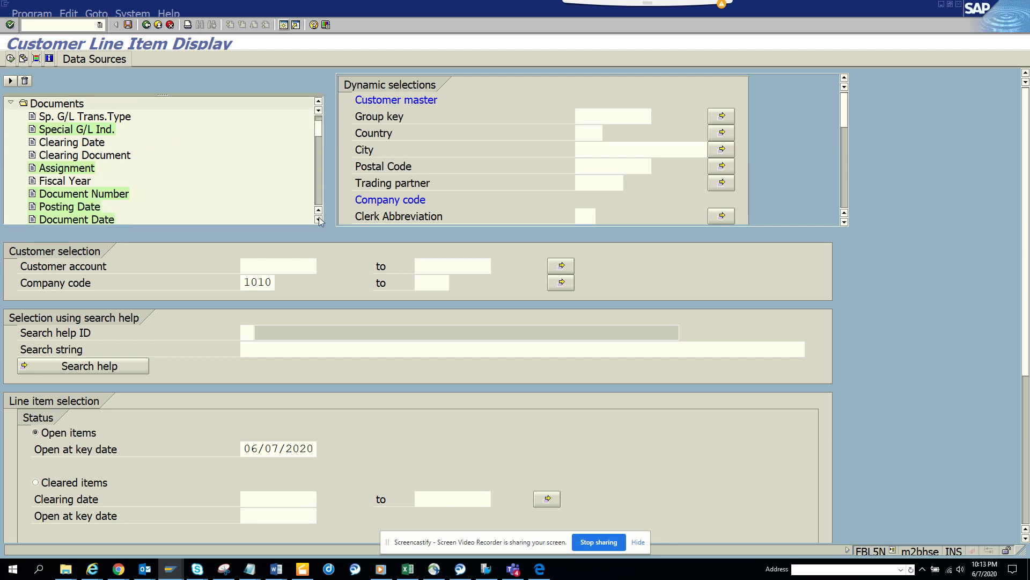
pyautogui.click(319, 219)
pyautogui.click(318, 219)
pyautogui.click(318, 219)
pyautogui.click(318, 219)
pyautogui.click(318, 219)
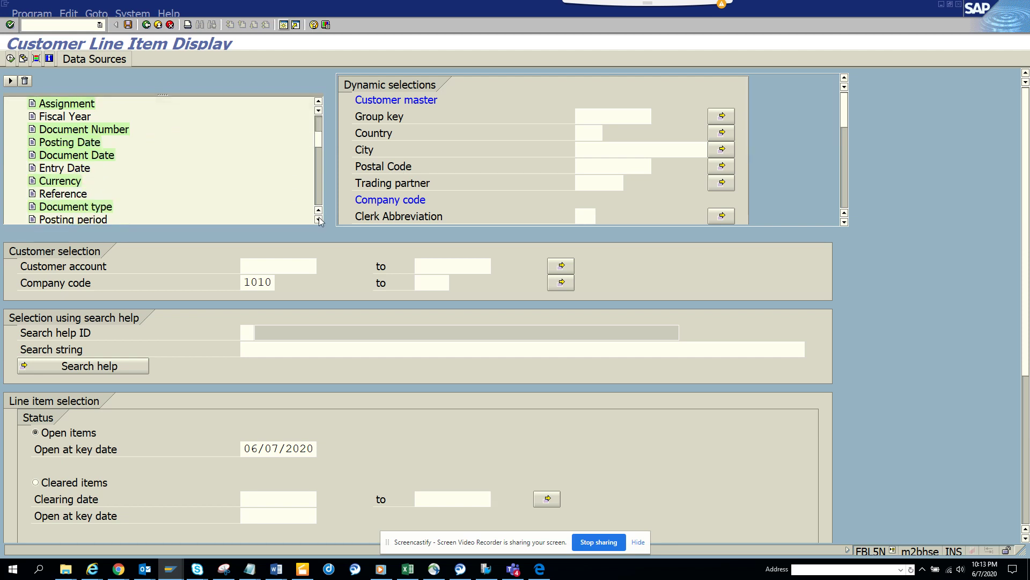
pyautogui.doubleClick(78, 194)
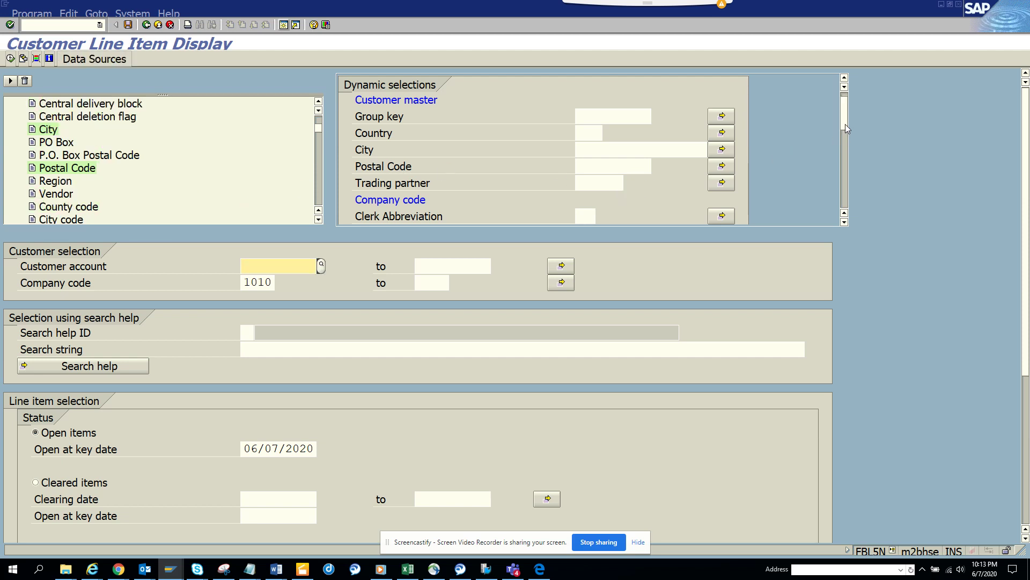
pyautogui.moveTo(845, 124); pyautogui.dragTo(855, 215)
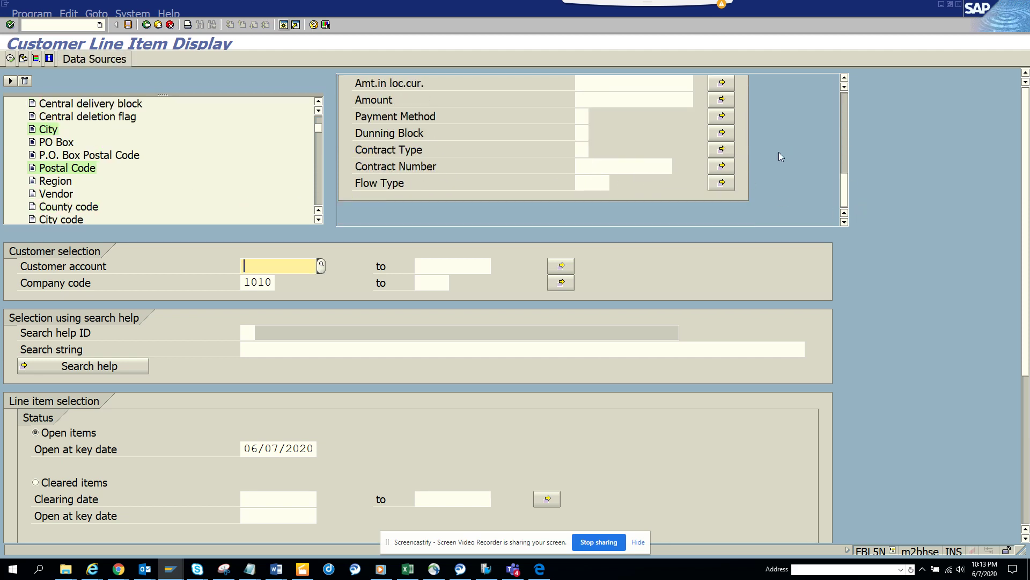
pyautogui.click(845, 79)
pyautogui.click(844, 79)
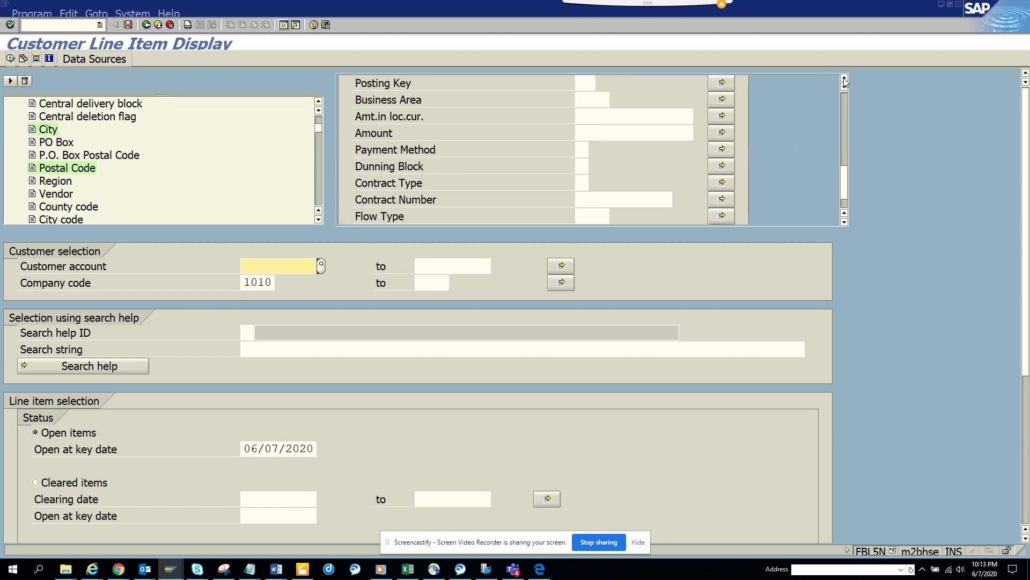
pyautogui.click(844, 79)
pyautogui.click(845, 79)
pyautogui.click(844, 80)
pyautogui.click(845, 80)
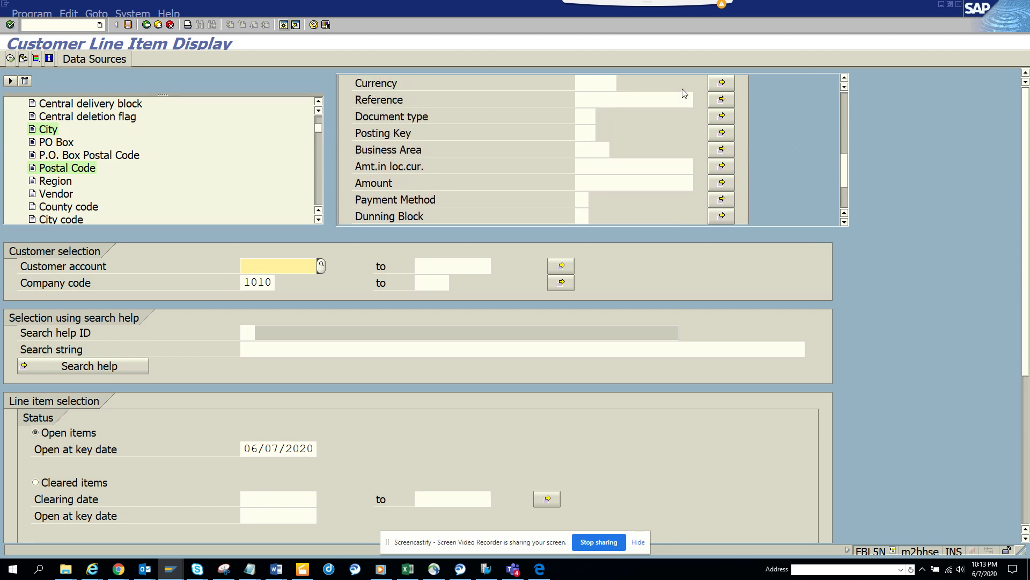
pyautogui.click(651, 97)
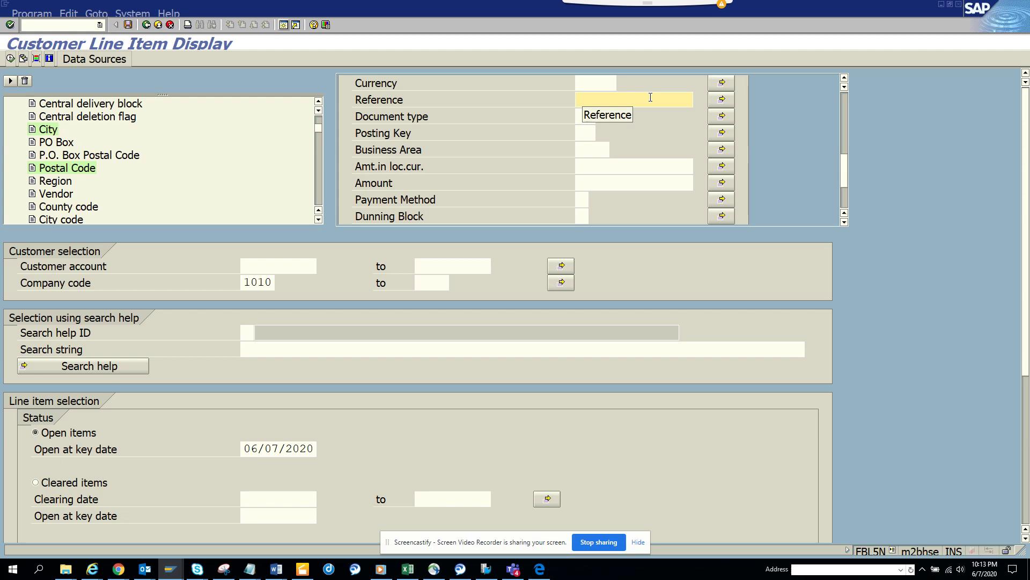
pyautogui.press('Return')
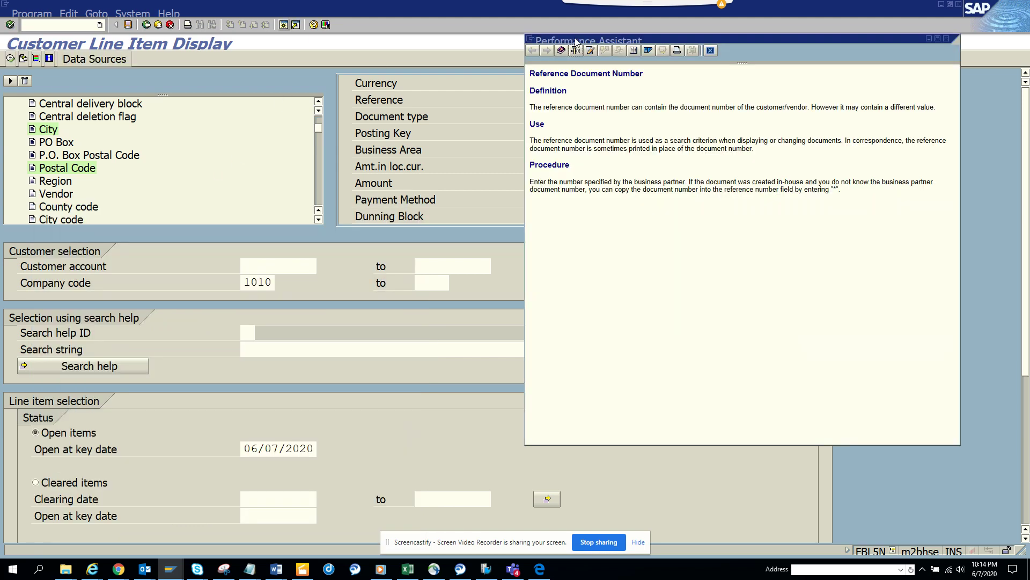
pyautogui.click(709, 50)
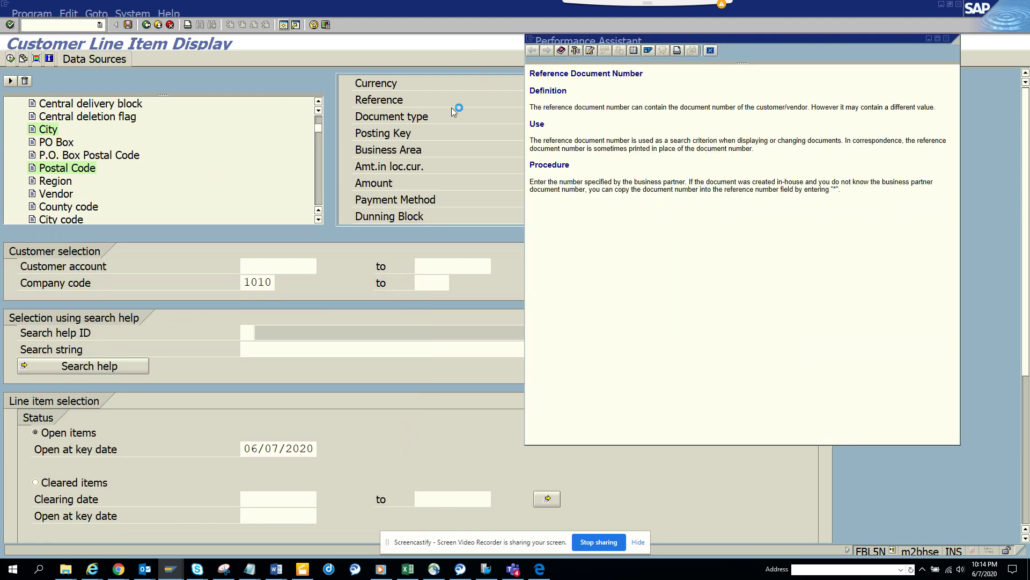
# Return to the start screen, rerun fbl5n, and show its dynamic selections.
pyautogui.click(150, 25)
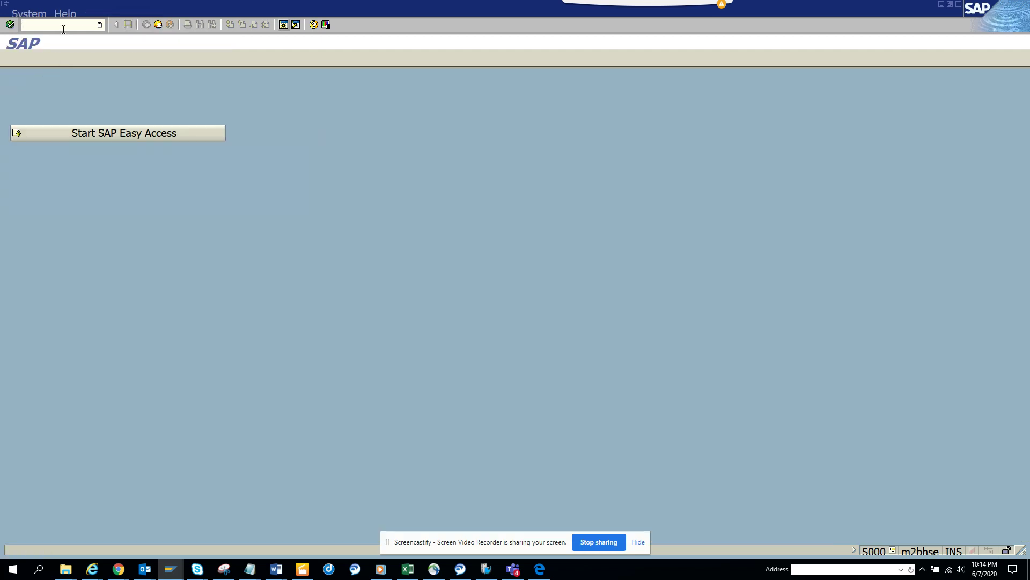
pyautogui.write('fbl5n')
pyautogui.press('Return')
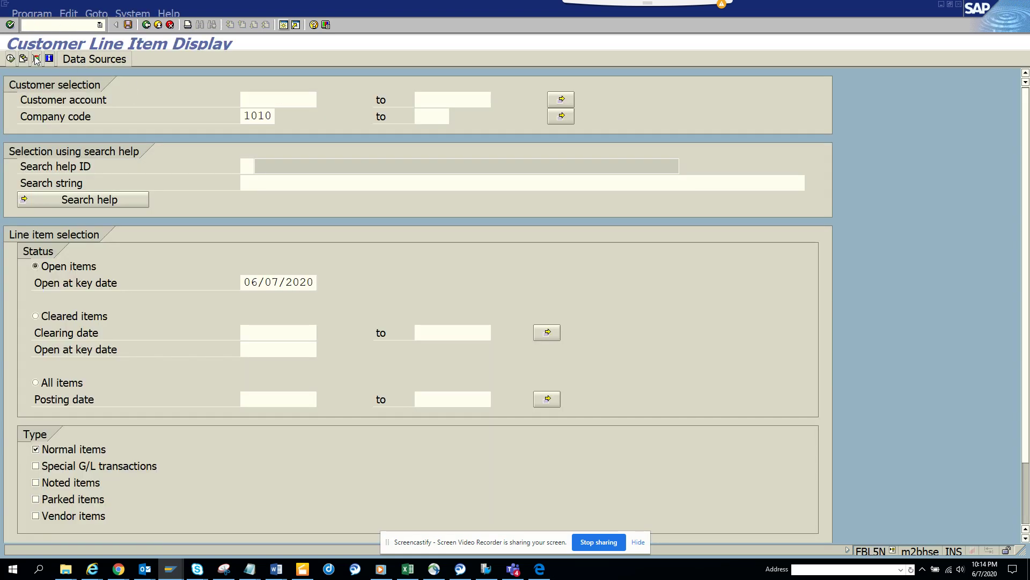
pyautogui.click(36, 58)
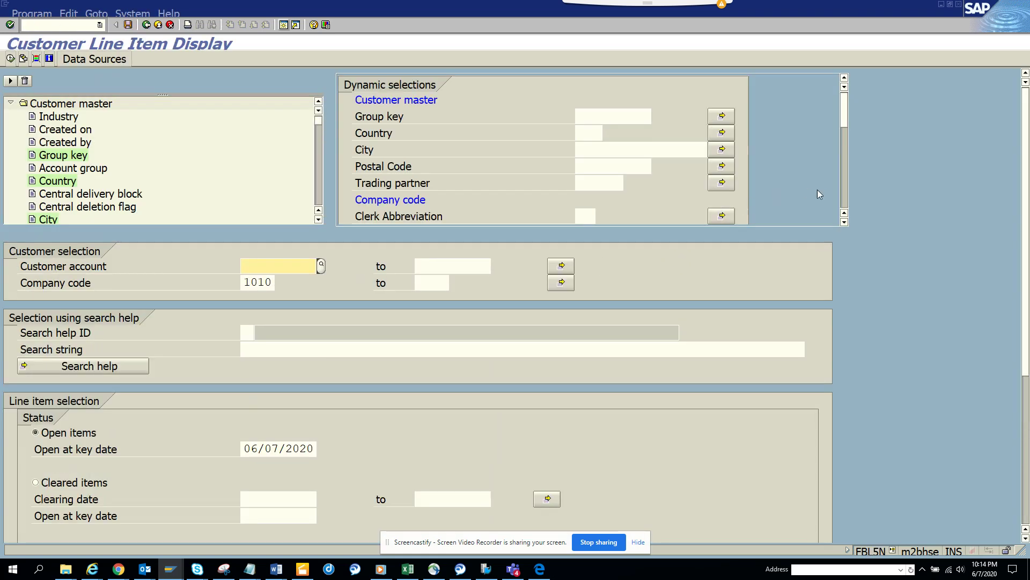
pyautogui.moveTo(844, 222); pyautogui.dragTo(844, 223)
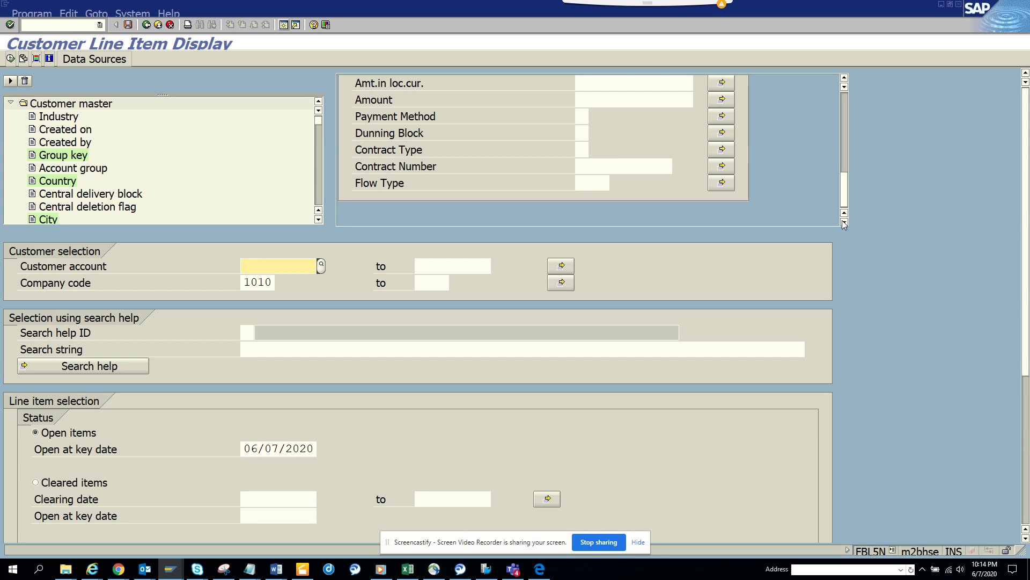
# Collapse Customer master, expand Documents, and drag Reference into the selection panel.
pyautogui.click(10, 102)
pyautogui.click(10, 116)
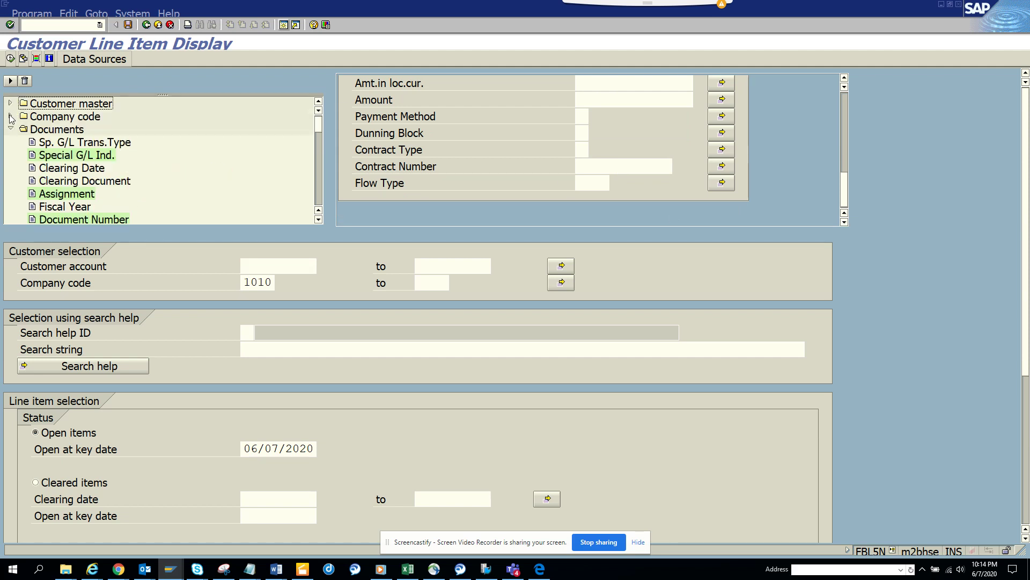
pyautogui.moveTo(318, 220); pyautogui.dragTo(318, 222)
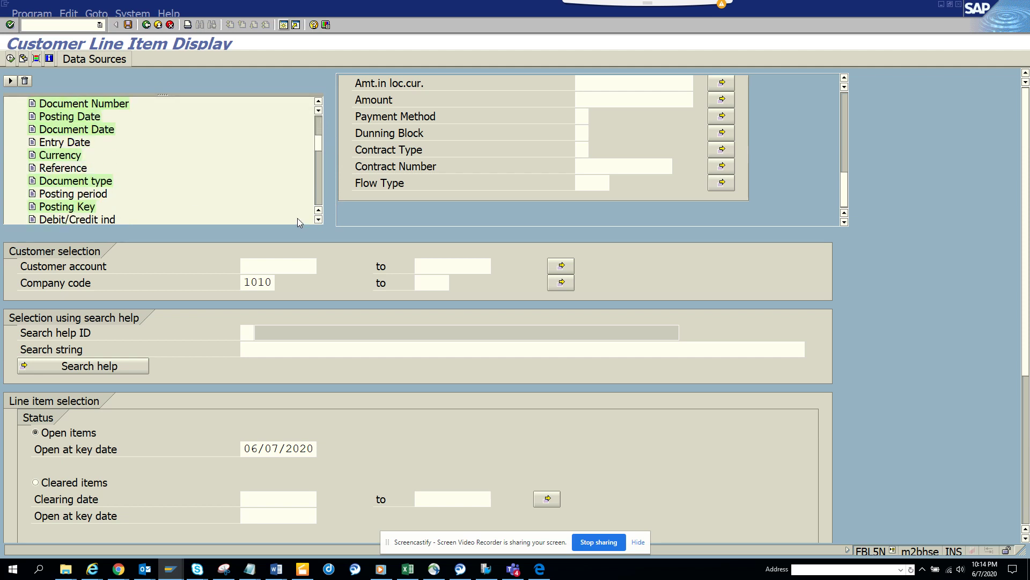
pyautogui.moveTo(62, 168); pyautogui.dragTo(437, 196)
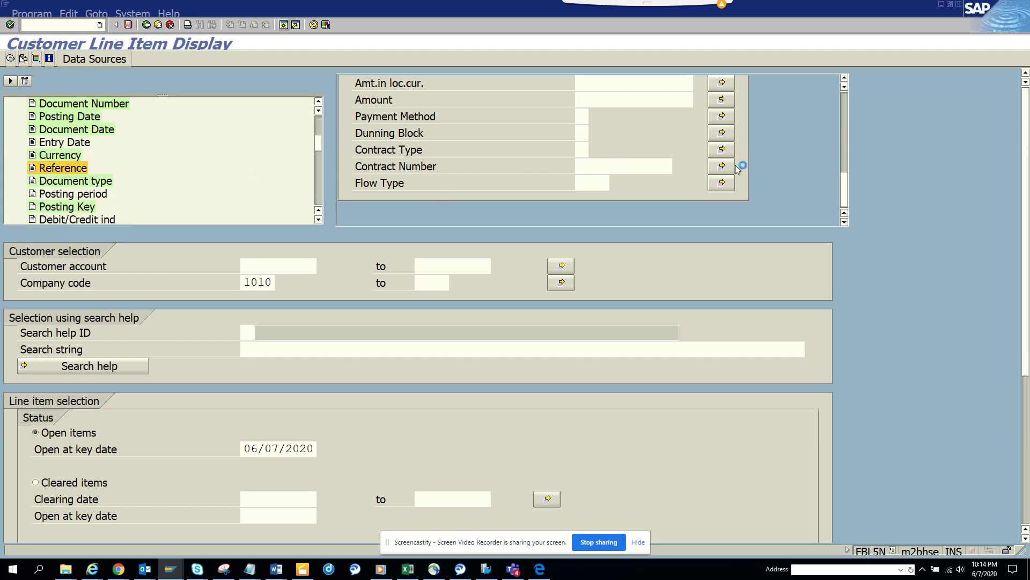
pyautogui.click(847, 185)
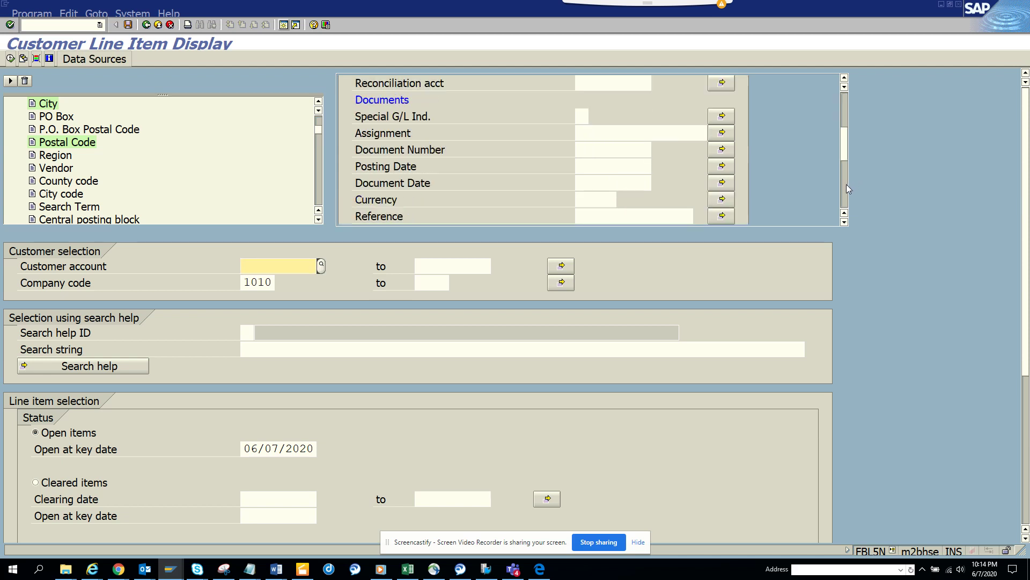
pyautogui.click(845, 185)
pyautogui.moveTo(846, 179); pyautogui.dragTo(847, 85)
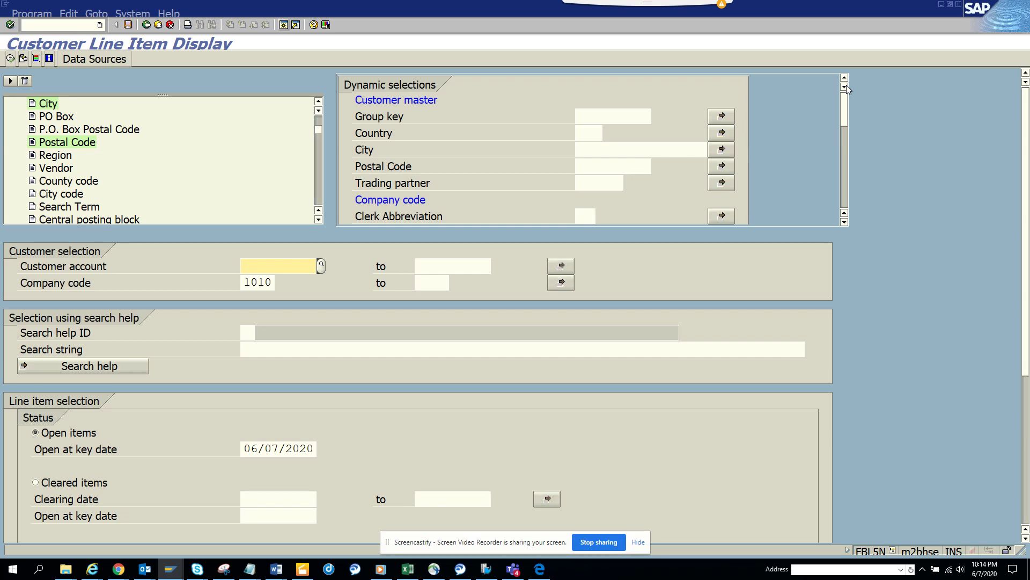
# In SE36, tick Preselect for BSID field XBLNR (Reference Document Number) and save the DDF view.
pyautogui.hotkey('alt', 'Tab')
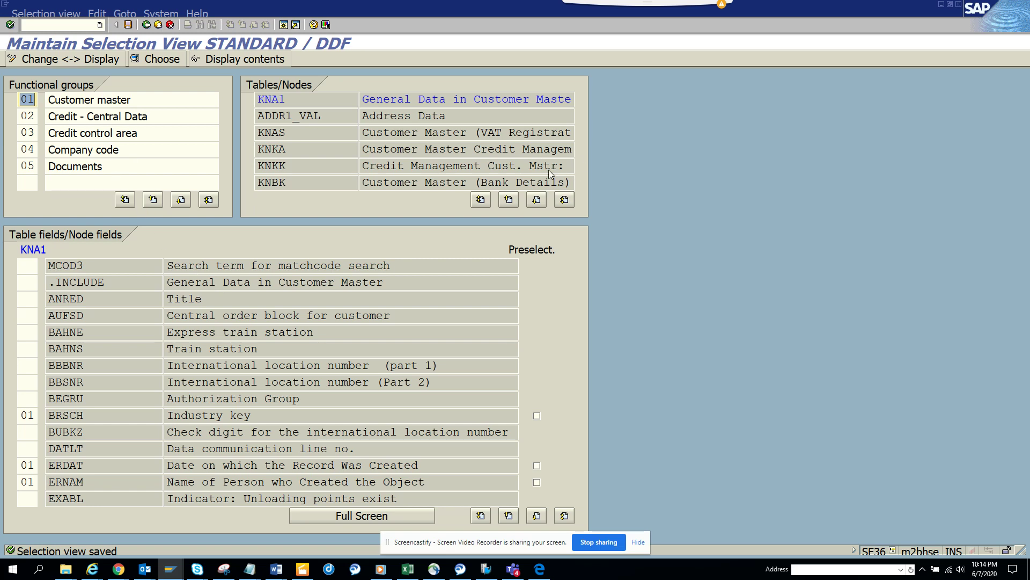
pyautogui.click(537, 149)
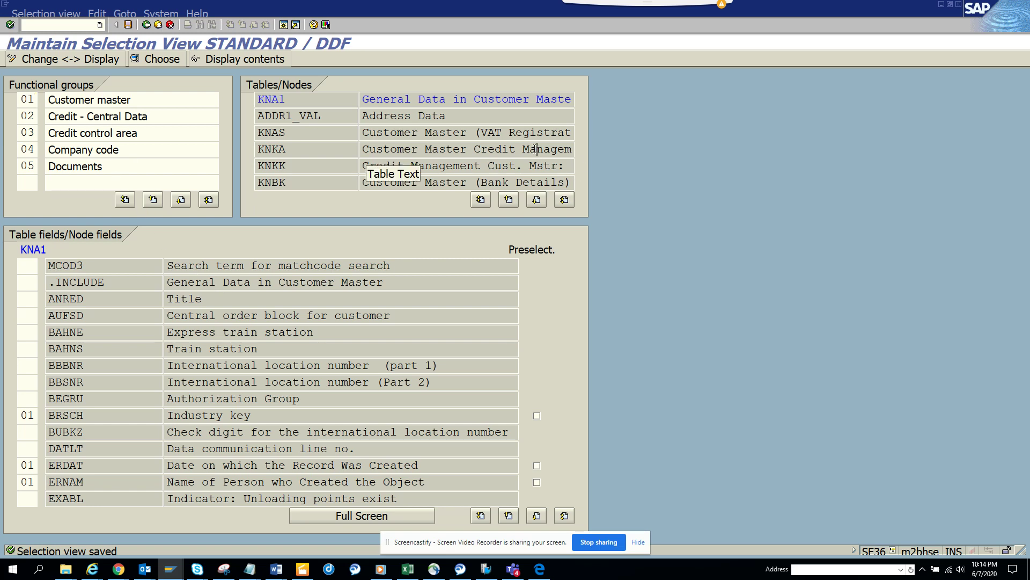
pyautogui.click(536, 199)
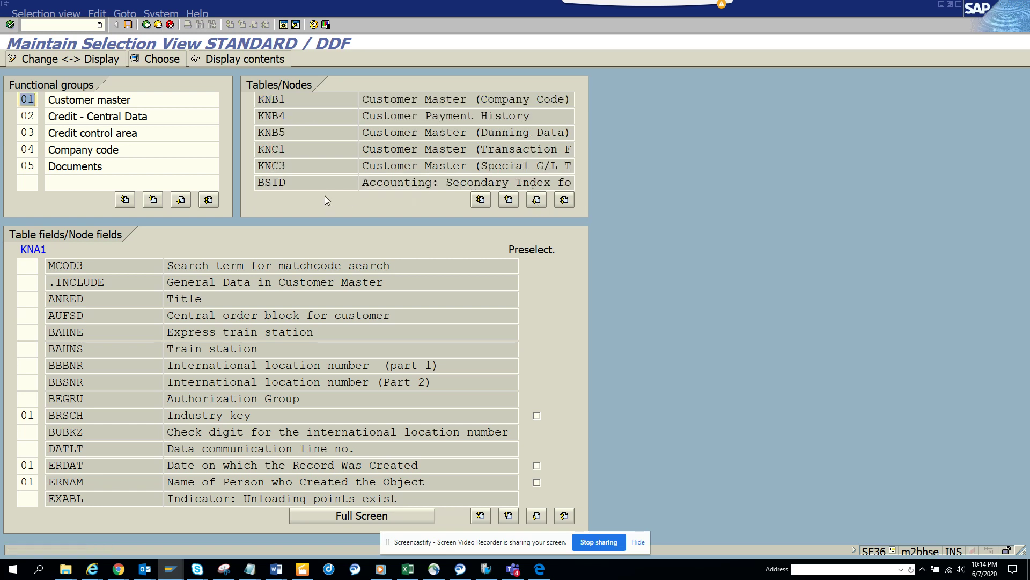
pyautogui.doubleClick(336, 182)
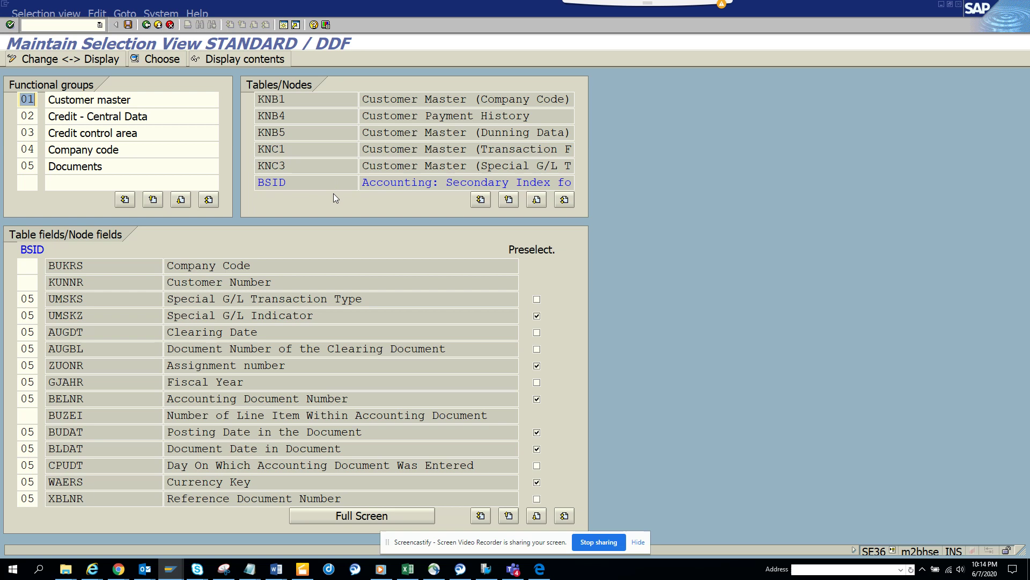
pyautogui.click(130, 395)
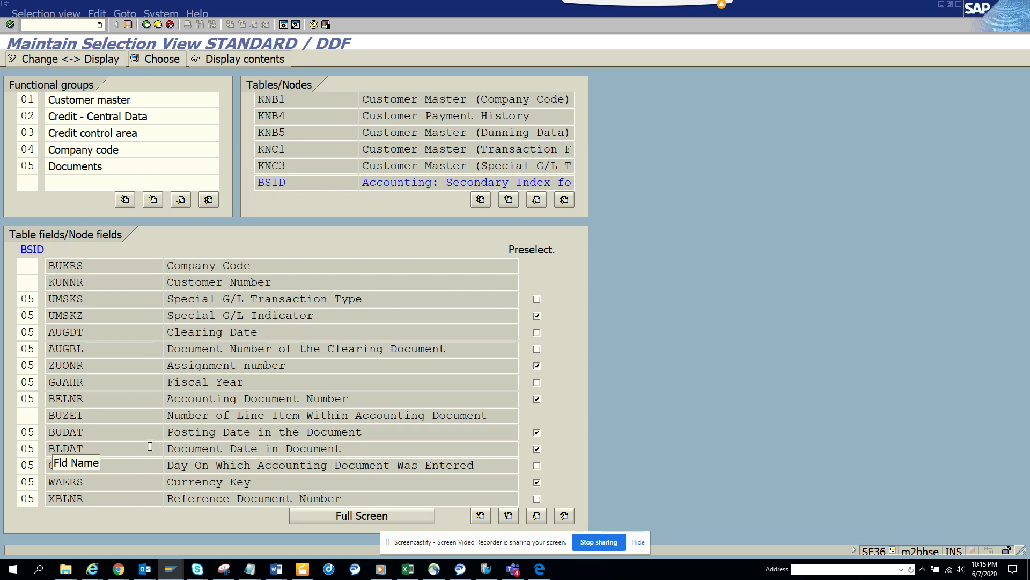
pyautogui.click(537, 498)
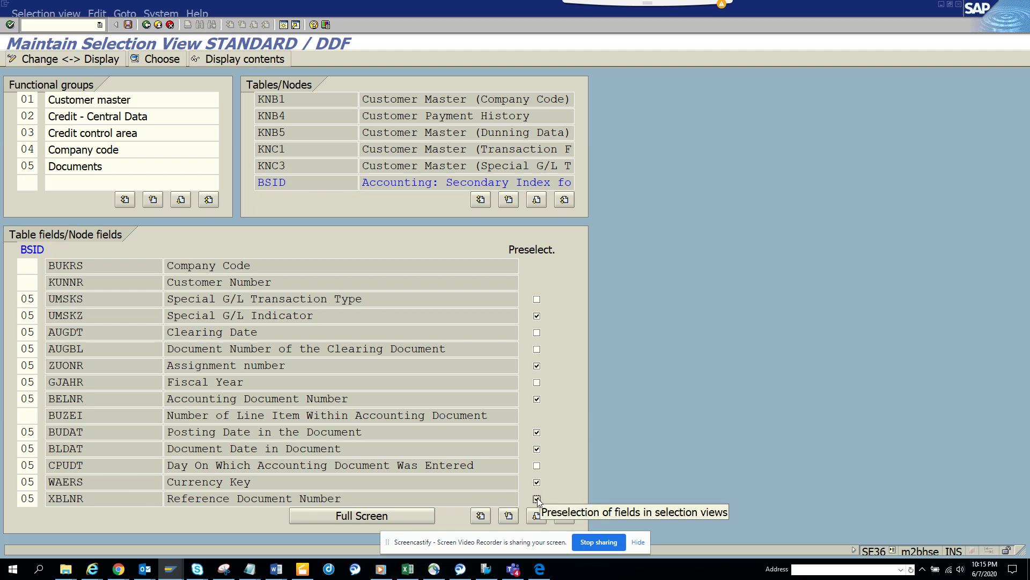
pyautogui.click(127, 25)
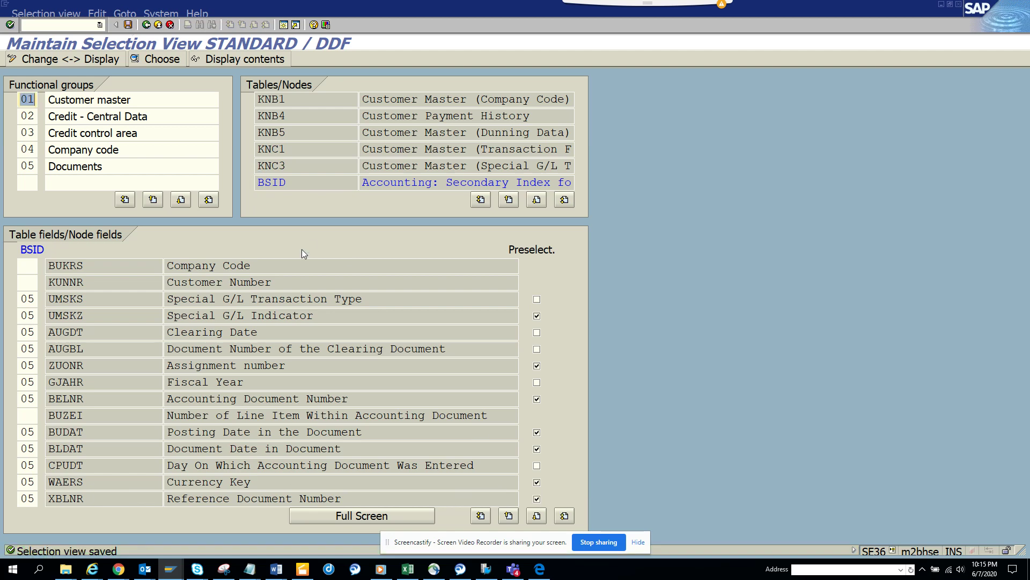
# Go back to the start screen, rerun fbl5n, and show its dynamic selections.
pyautogui.press('F3')
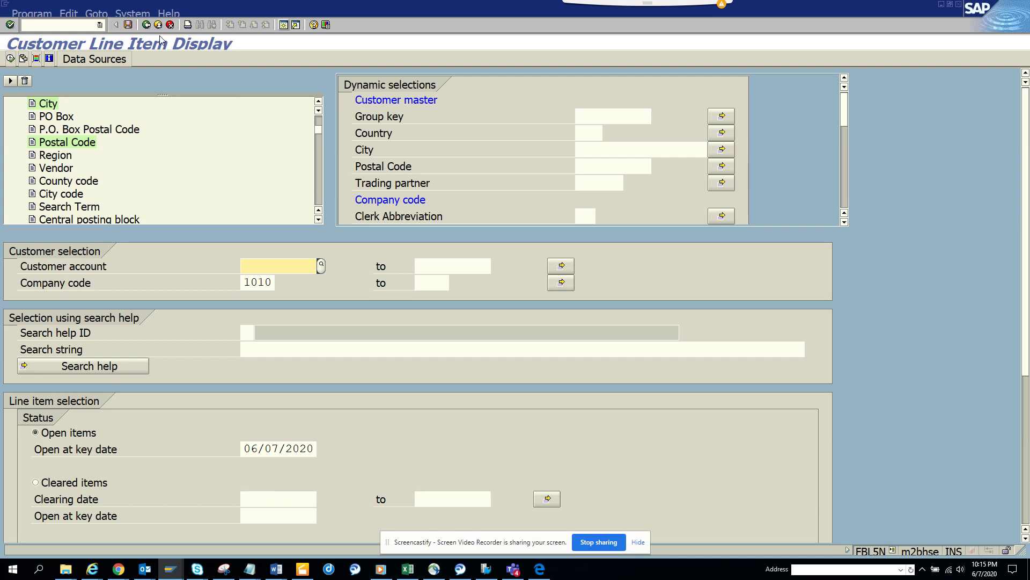
pyautogui.click(147, 25)
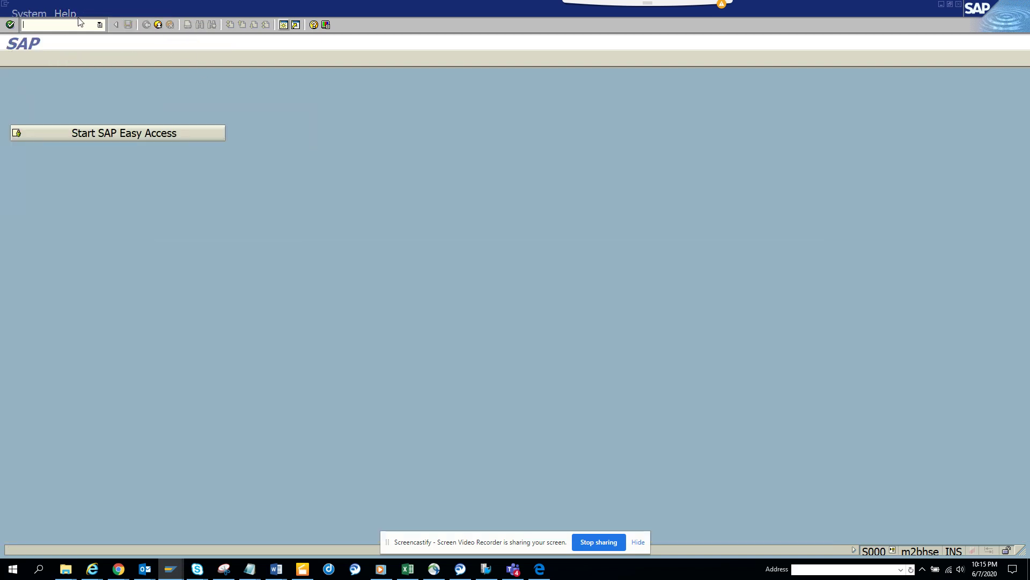
pyautogui.write('fbl5n')
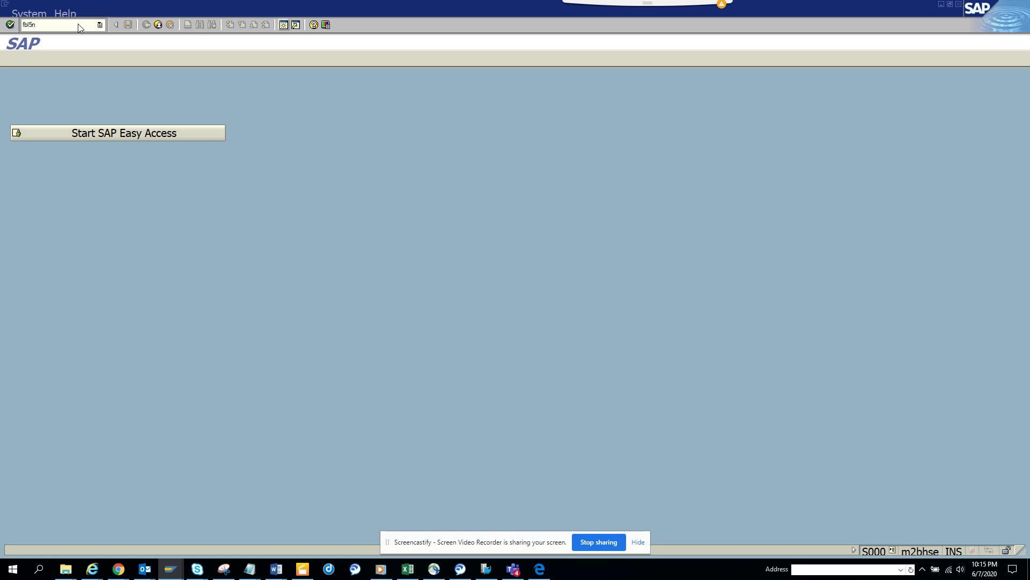
pyautogui.press('Return')
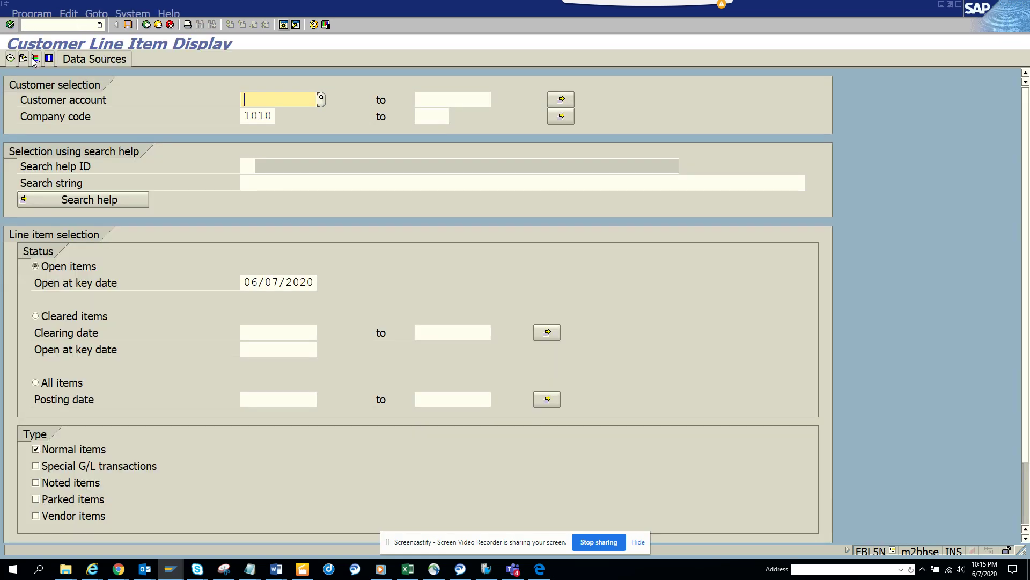
pyautogui.click(35, 59)
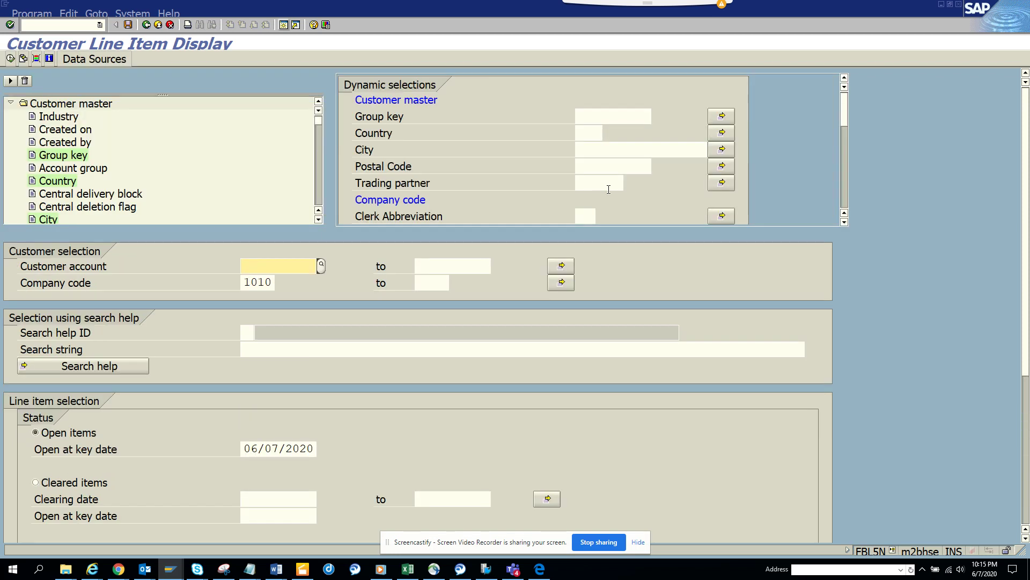
# Scroll to the Documents group and put the cursor in the now-default Reference field.
pyautogui.click(844, 221)
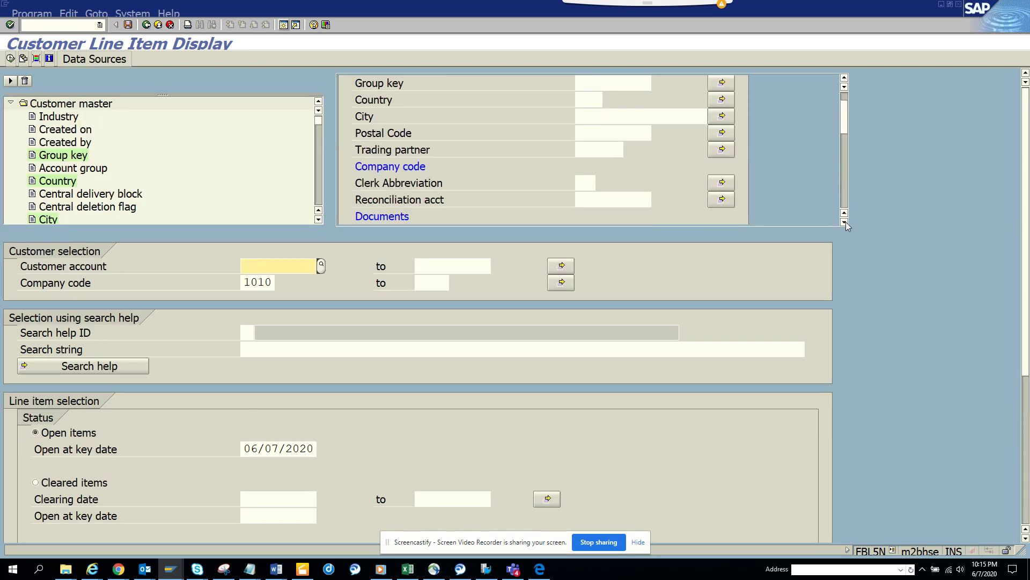
pyautogui.click(844, 222)
pyautogui.click(844, 222)
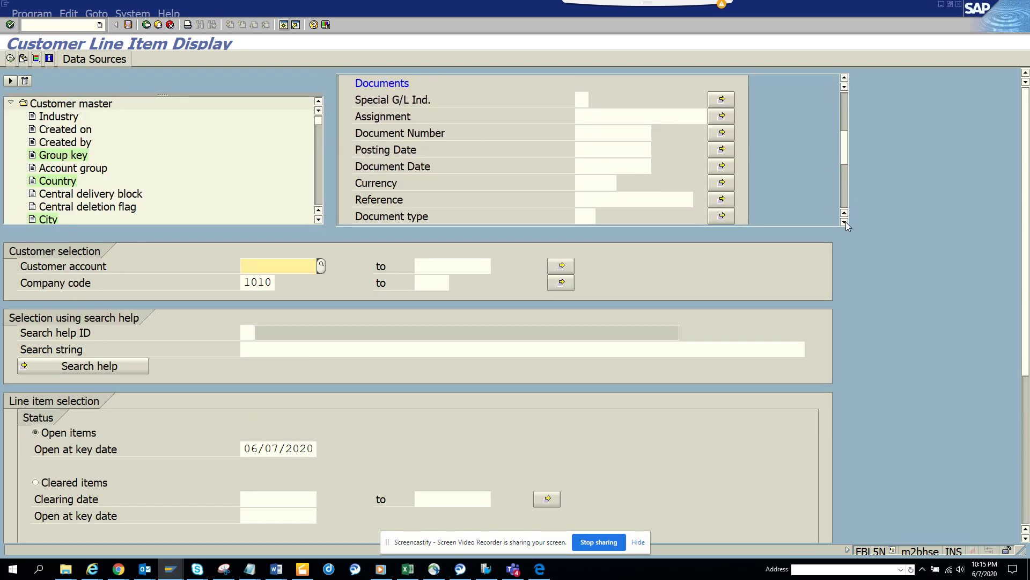
pyautogui.click(845, 221)
pyautogui.click(634, 163)
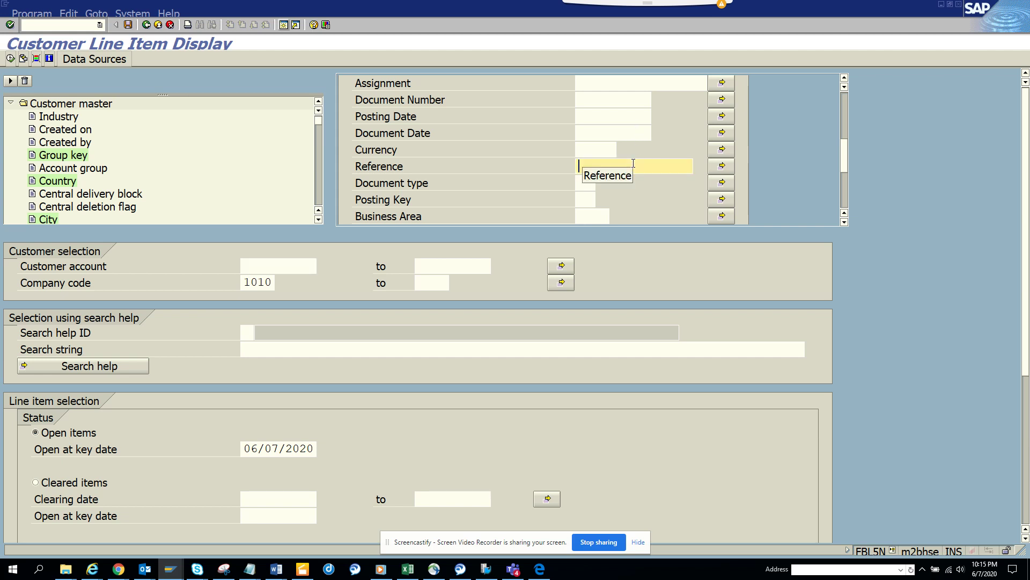